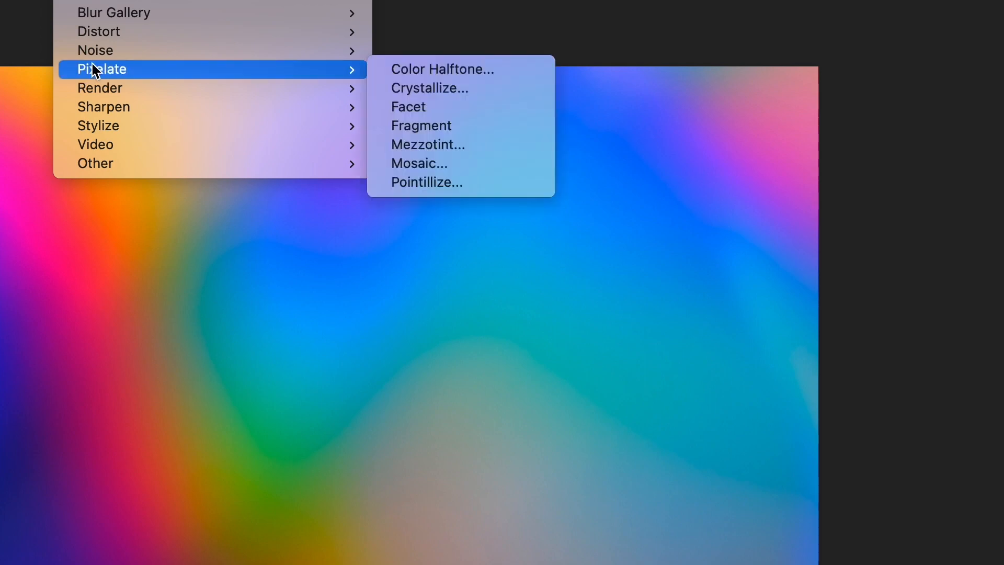
# Step: Open Liquify and warp the gradient's upper and left areas into flowing, marbled swirls
pyautogui.press('super+shift+x')
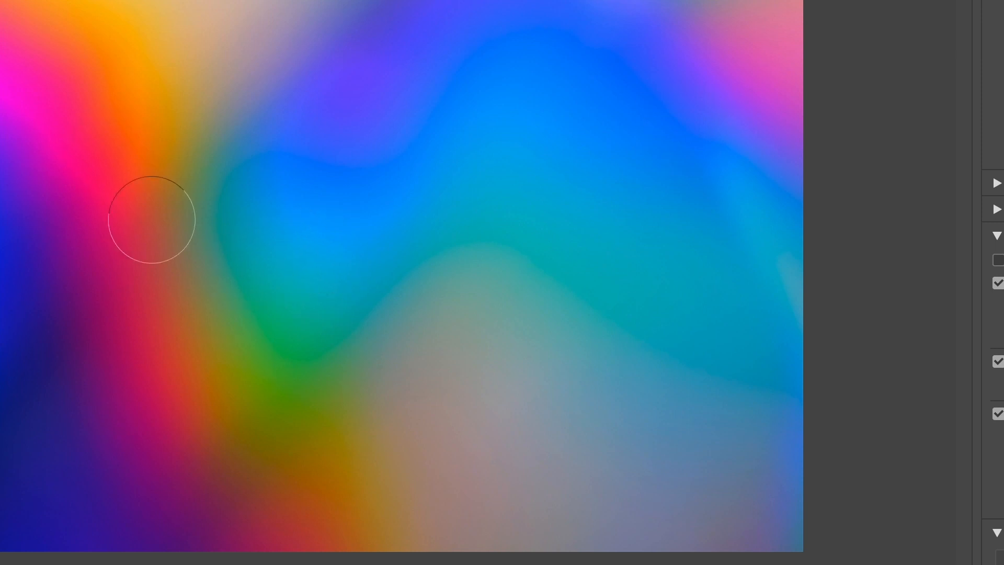
pyautogui.moveTo(123, 224)
pyautogui.mouseDown()
pyautogui.moveTo(481, 231)
pyautogui.moveTo(466, 166)
pyautogui.moveTo(228, 309)
pyautogui.moveTo(296, 450)
pyautogui.moveTo(1, 470)
pyautogui.moveTo(782, 363)
pyautogui.moveTo(21, 120)
pyautogui.moveTo(610, 1)
pyautogui.mouseUp()
pyautogui.moveTo(163, 11)
pyautogui.mouseDown()
pyautogui.moveTo(259, 67)
pyautogui.moveTo(324, 2)
pyautogui.moveTo(549, 22)
pyautogui.moveTo(173, 28)
pyautogui.moveTo(60, 106)
pyautogui.moveTo(34, 1)
pyautogui.moveTo(105, 0)
pyautogui.moveTo(16, 0)
pyautogui.mouseUp()
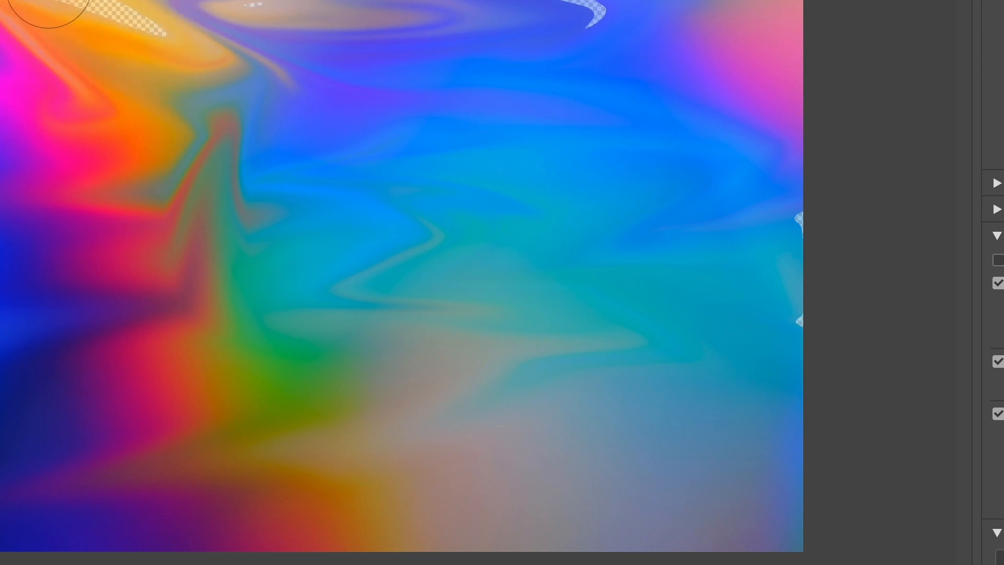
pyautogui.moveTo(167, 32)
pyautogui.mouseDown()
pyautogui.moveTo(24, 0)
pyautogui.moveTo(68, 0)
pyautogui.mouseUp()
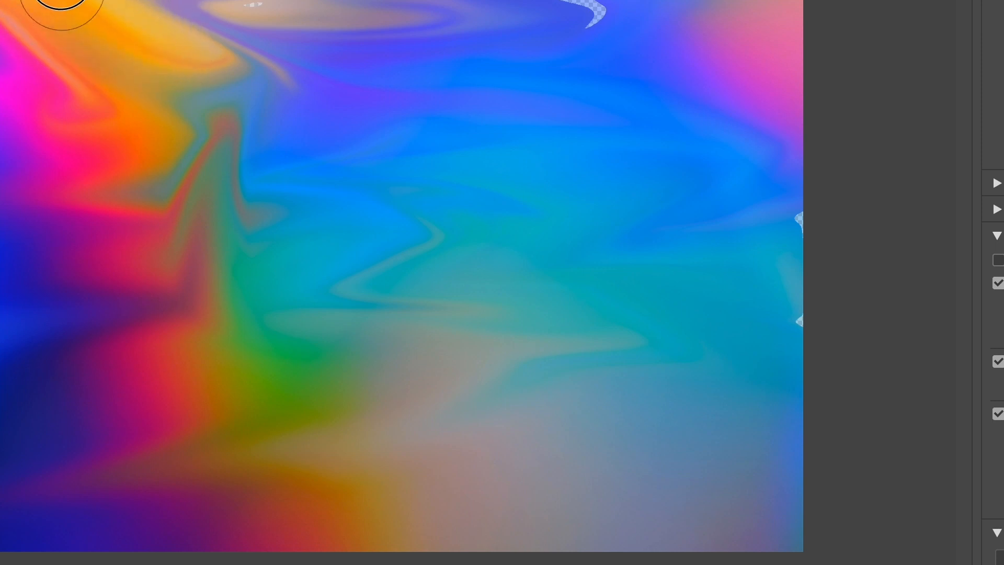
pyautogui.moveTo(230, 49)
pyautogui.mouseDown()
pyautogui.moveTo(277, 3)
pyautogui.moveTo(574, 5)
pyautogui.mouseUp()
pyautogui.moveTo(698, 204); pyautogui.dragTo(814, 211)
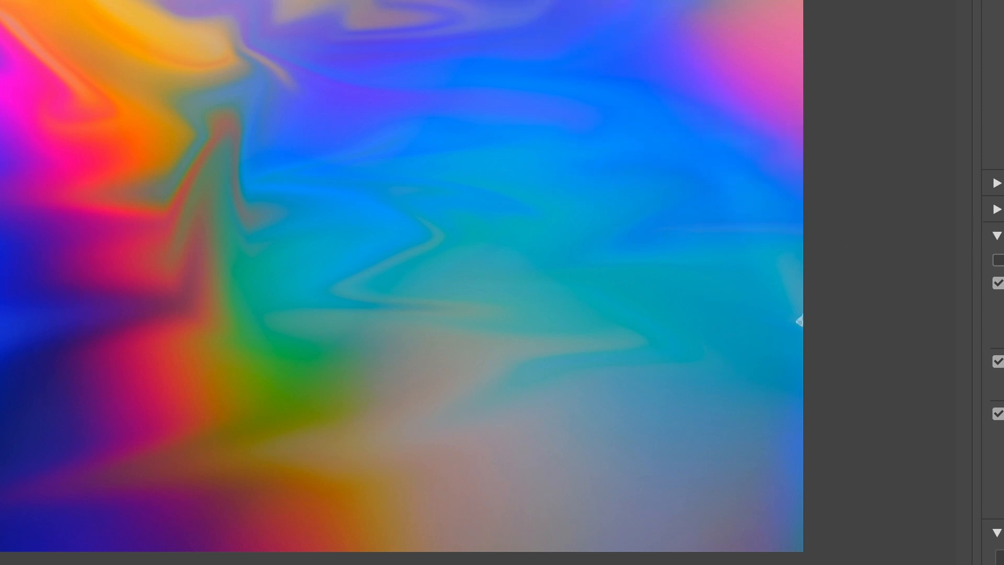
pyautogui.moveTo(38, 347)
pyautogui.mouseDown()
pyautogui.moveTo(5, 269)
pyautogui.moveTo(437, 516)
pyautogui.moveTo(521, 199)
pyautogui.moveTo(493, 502)
pyautogui.moveTo(426, 564)
pyautogui.moveTo(67, 560)
pyautogui.moveTo(131, 393)
pyautogui.moveTo(430, 486)
pyautogui.moveTo(31, 502)
pyautogui.moveTo(128, 464)
pyautogui.moveTo(2, 505)
pyautogui.mouseUp()
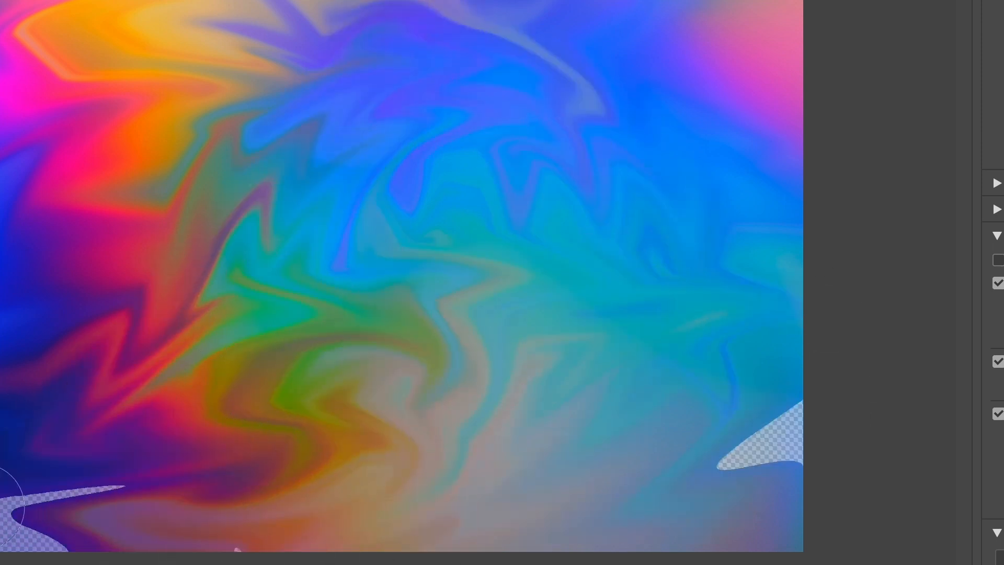
pyautogui.moveTo(211, 268)
pyautogui.mouseDown()
pyautogui.moveTo(134, 162)
pyautogui.moveTo(49, 206)
pyautogui.moveTo(246, 16)
pyautogui.moveTo(361, 72)
pyautogui.moveTo(818, 13)
pyautogui.moveTo(26, 522)
pyautogui.moveTo(269, 564)
pyautogui.moveTo(417, 267)
pyautogui.moveTo(450, 249)
pyautogui.moveTo(594, 429)
pyautogui.moveTo(222, 220)
pyautogui.mouseUp()
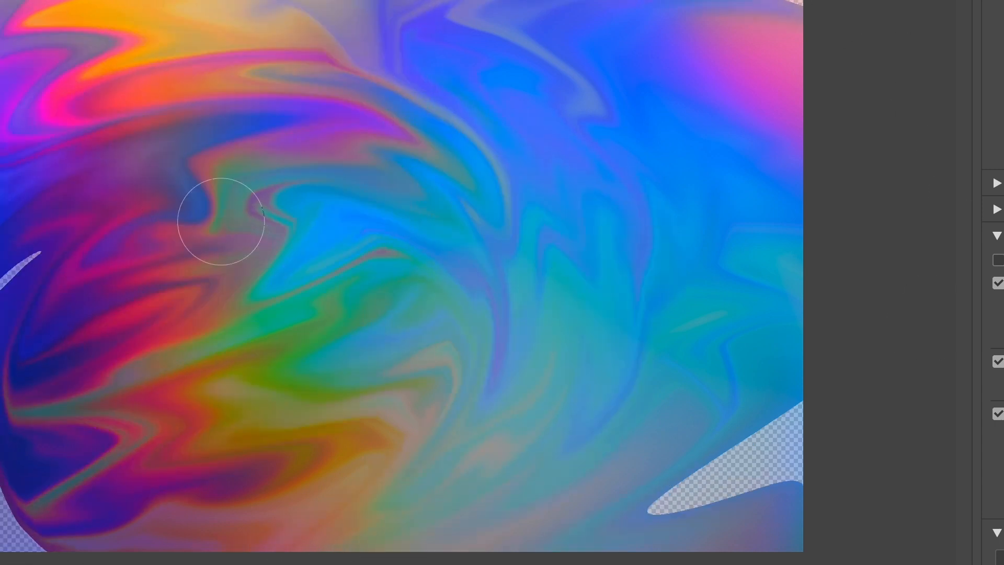
pyautogui.moveTo(130, 471); pyautogui.dragTo(21, 479)
pyautogui.moveTo(32, 396); pyautogui.dragTo(1, 405)
pyautogui.moveTo(26, 460); pyautogui.dragTo(1, 465)
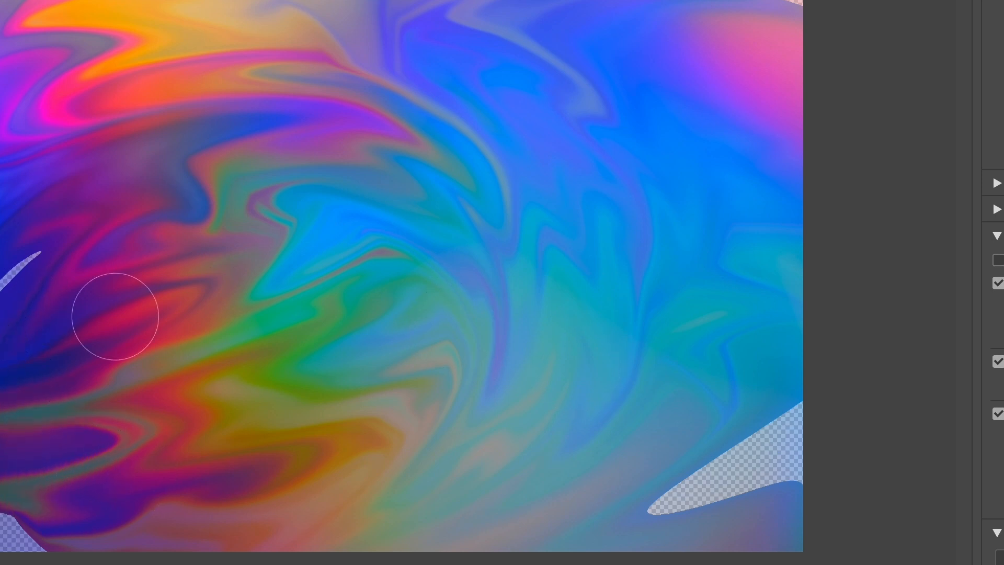
pyautogui.moveTo(115, 316); pyautogui.dragTo(5, 277)
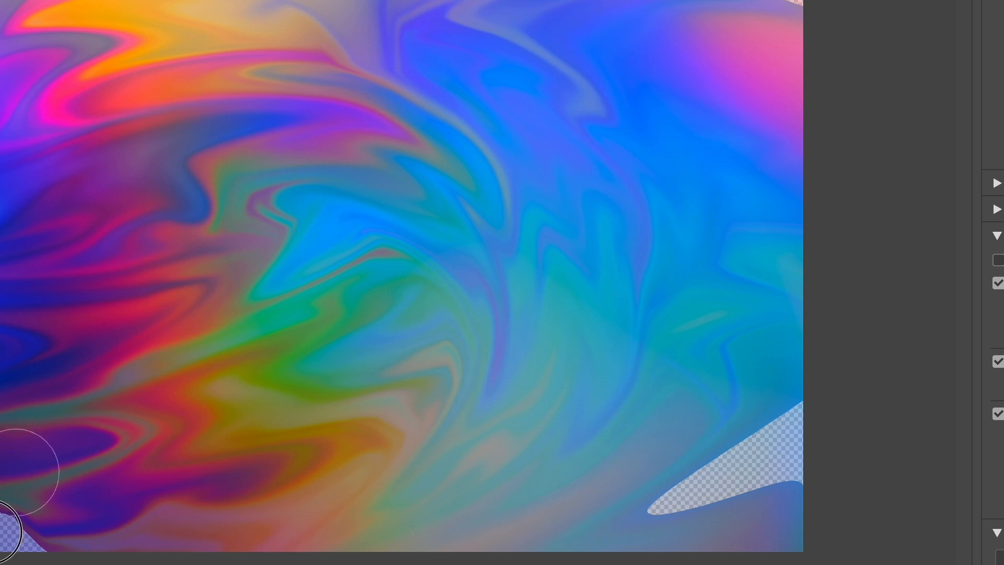
pyautogui.moveTo(13, 475); pyautogui.dragTo(66, 526)
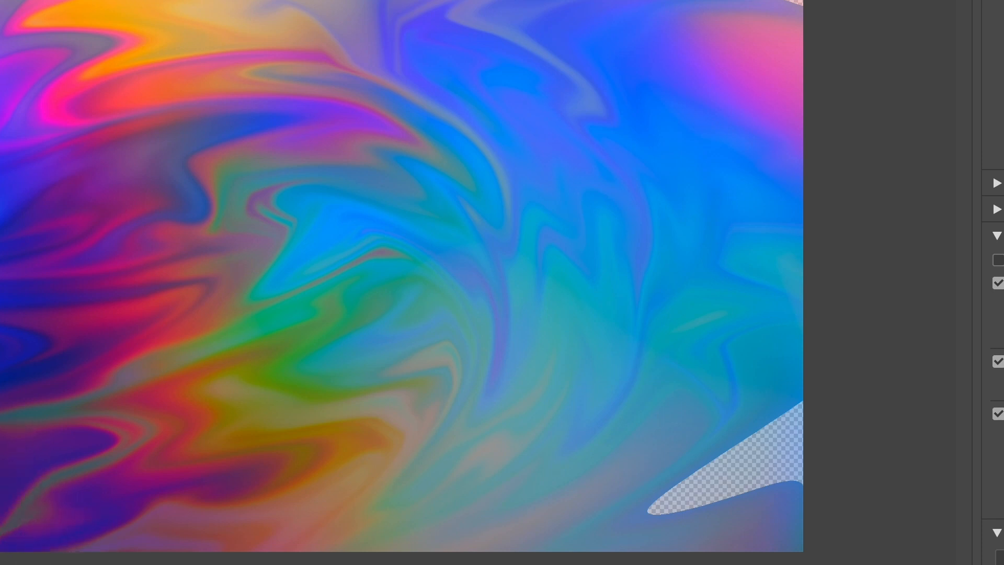
# Step: Warp the gradient's right side and lower areas with further Liquify strokes to finish the liquid pattern
pyautogui.moveTo(672, 482)
pyautogui.mouseDown()
pyautogui.moveTo(935, 448)
pyautogui.moveTo(725, 448)
pyautogui.moveTo(767, 465)
pyautogui.moveTo(897, 419)
pyautogui.mouseUp()
pyautogui.moveTo(638, 526); pyautogui.dragTo(775, 482)
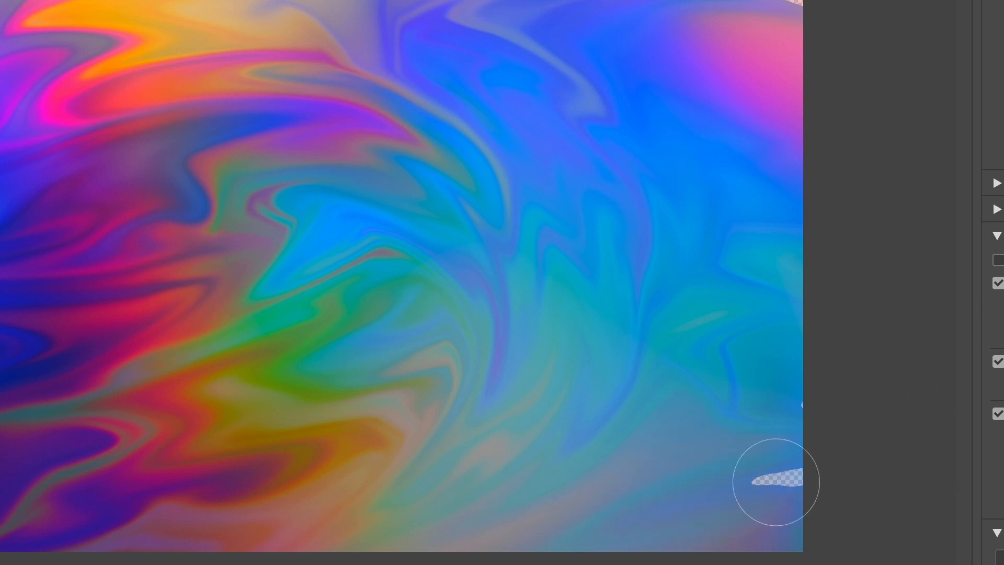
pyautogui.moveTo(667, 148)
pyautogui.mouseDown()
pyautogui.moveTo(743, 40)
pyautogui.moveTo(822, 0)
pyautogui.mouseUp()
pyautogui.moveTo(661, 246)
pyautogui.mouseDown()
pyautogui.moveTo(676, 198)
pyautogui.moveTo(826, 107)
pyautogui.mouseUp()
pyautogui.moveTo(534, 328); pyautogui.dragTo(810, 452)
pyautogui.moveTo(789, 508); pyautogui.dragTo(873, 491)
pyautogui.moveTo(452, 309); pyautogui.dragTo(816, 338)
pyautogui.moveTo(523, 221); pyautogui.dragTo(912, 218)
pyautogui.moveTo(271, 230); pyautogui.dragTo(888, 211)
pyautogui.moveTo(533, 230); pyautogui.dragTo(849, 214)
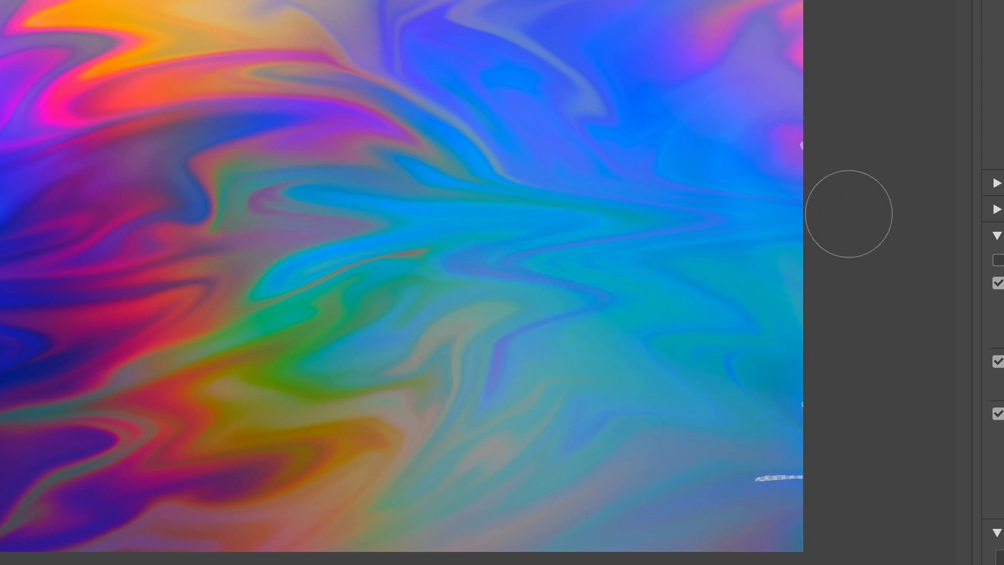
pyautogui.moveTo(560, 78); pyautogui.dragTo(916, 105)
pyautogui.moveTo(743, 366); pyautogui.dragTo(821, 419)
pyautogui.moveTo(718, 492); pyautogui.dragTo(859, 474)
pyautogui.moveTo(625, 550); pyautogui.dragTo(868, 555)
pyautogui.moveTo(402, 426); pyautogui.dragTo(729, 452)
pyautogui.moveTo(478, 402)
pyautogui.mouseDown()
pyautogui.moveTo(736, 430)
pyautogui.moveTo(368, 429)
pyautogui.mouseUp()
pyautogui.moveTo(605, 508); pyautogui.dragTo(420, 513)
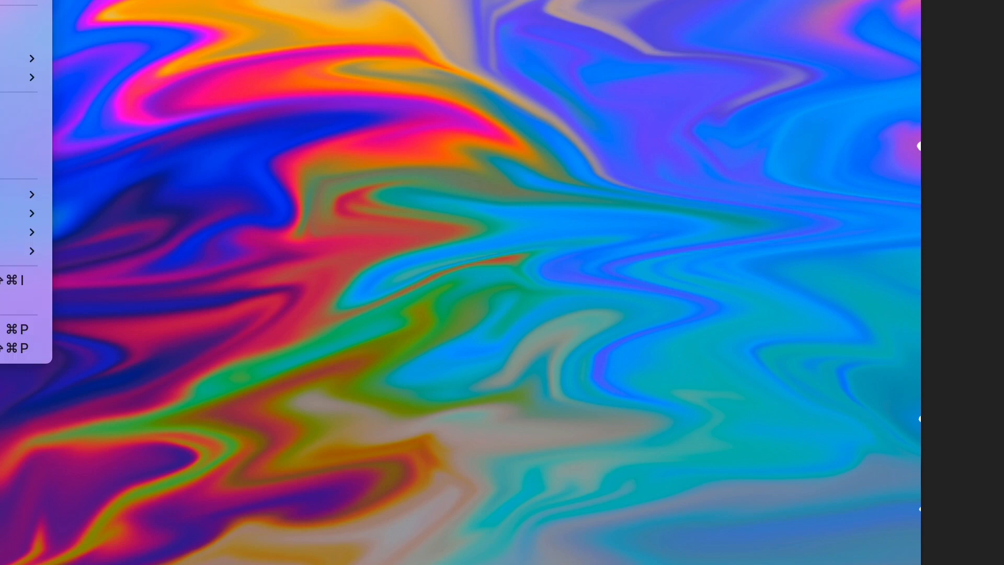
# Step: Save the document on the computer's Desktop as 1 in Photoshop format
pyautogui.press('super+shift+s')
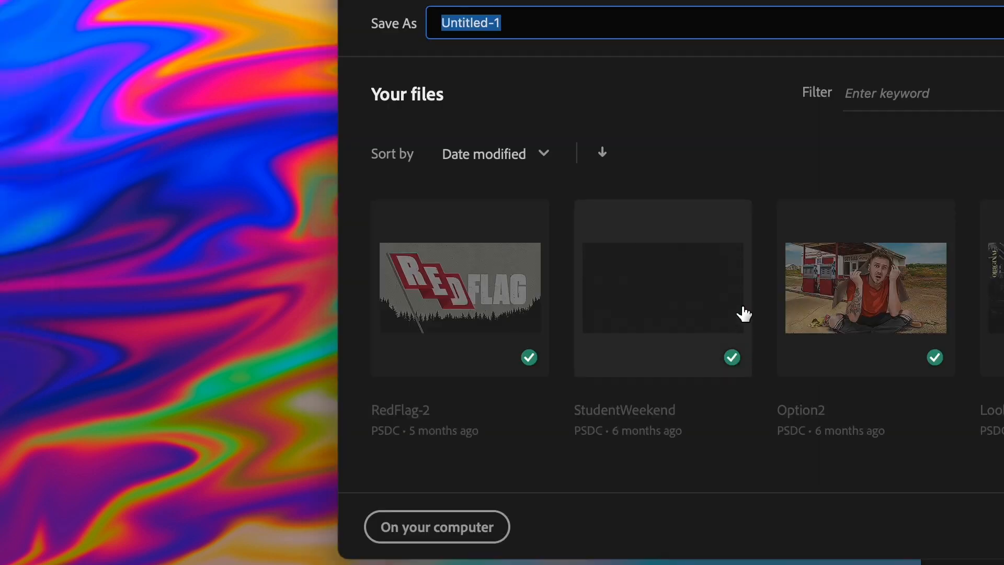
pyautogui.write('1')
pyautogui.click(444, 527)
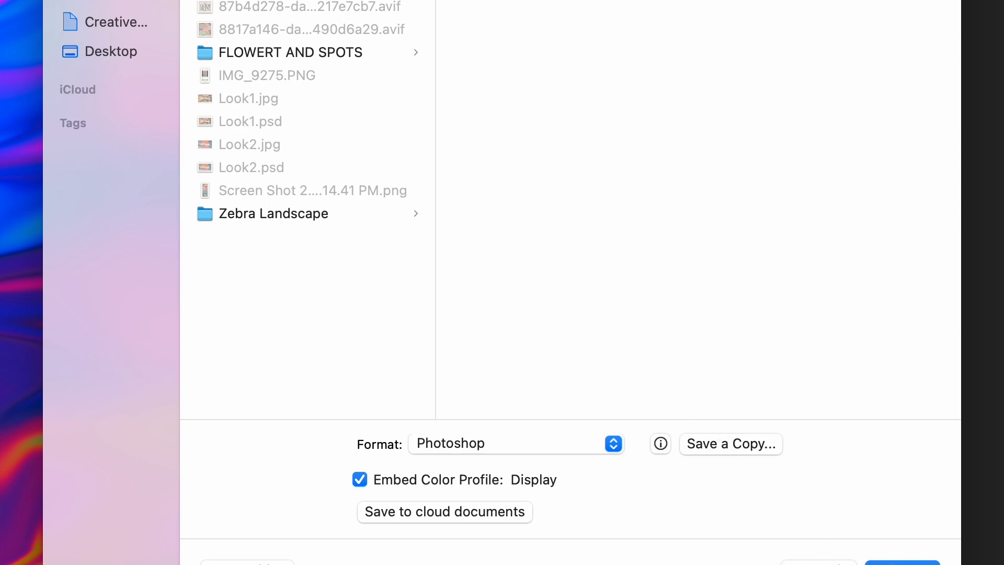
pyautogui.click(116, 50)
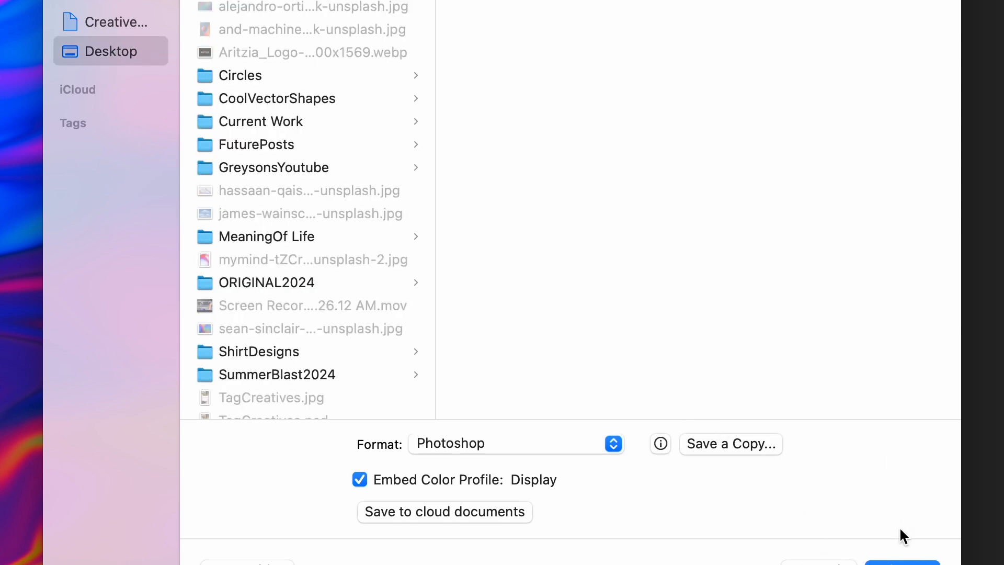
pyautogui.click(894, 561)
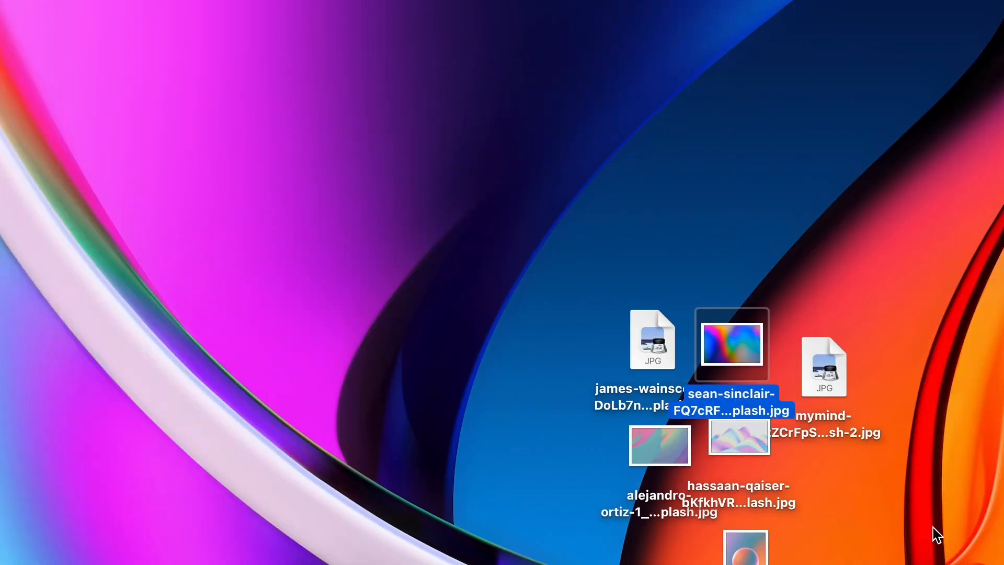
pyautogui.click(779, 492)
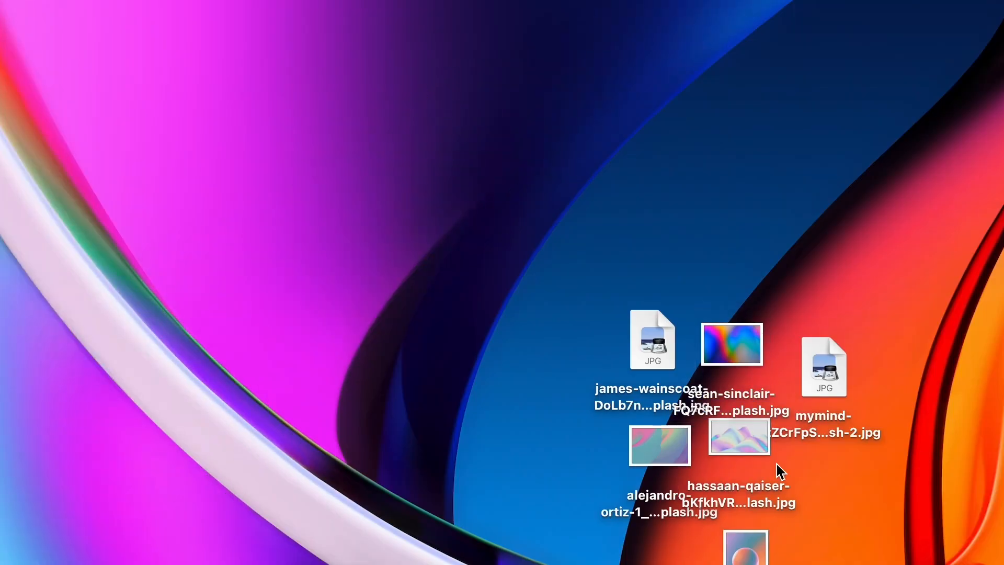
pyautogui.moveTo(744, 356); pyautogui.dragTo(765, 222)
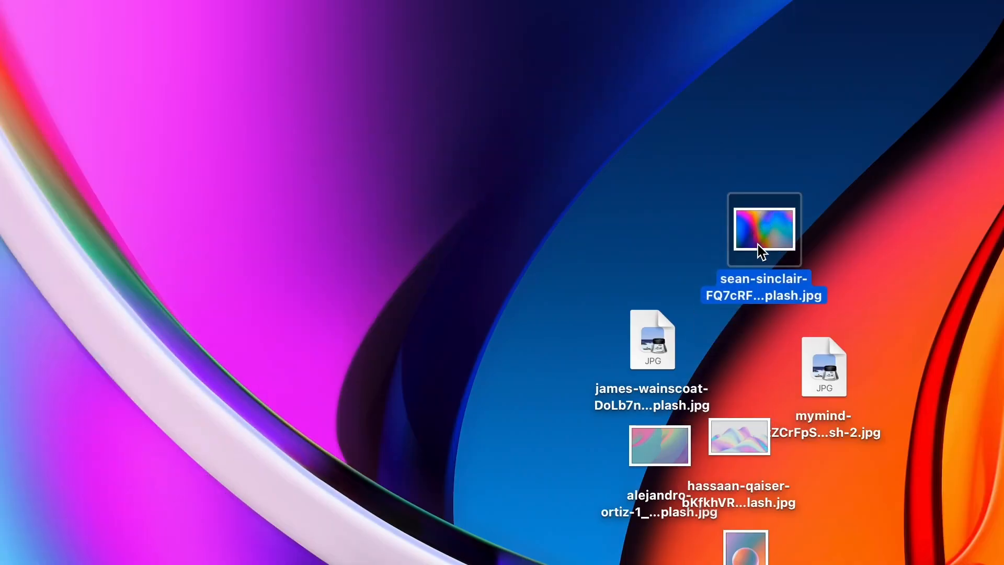
pyautogui.moveTo(648, 351); pyautogui.dragTo(639, 315)
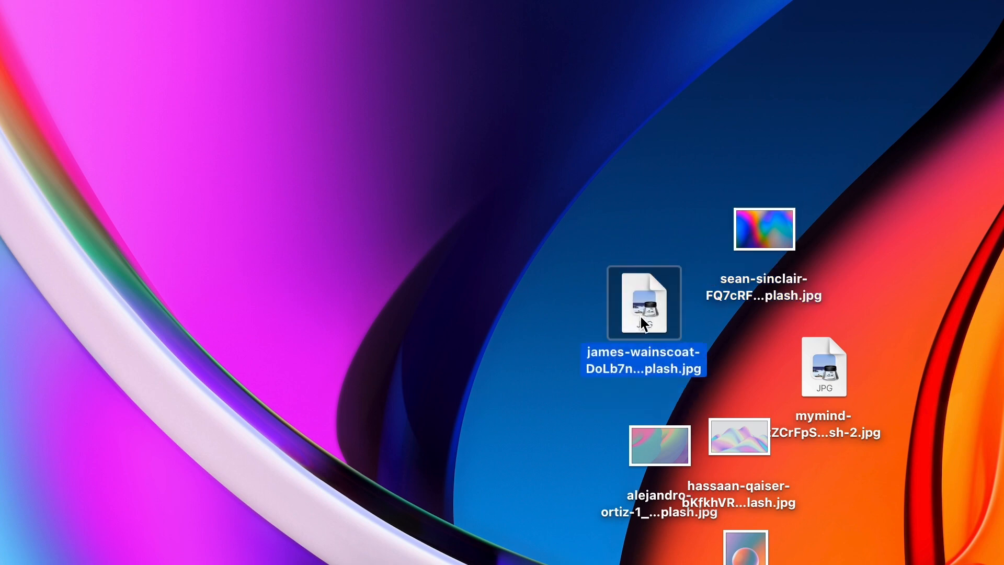
# Step: Open the and-machines unsplash JPG from the Desktop in Photoshop
pyautogui.click(742, 559)
pyautogui.rightClick(741, 559)
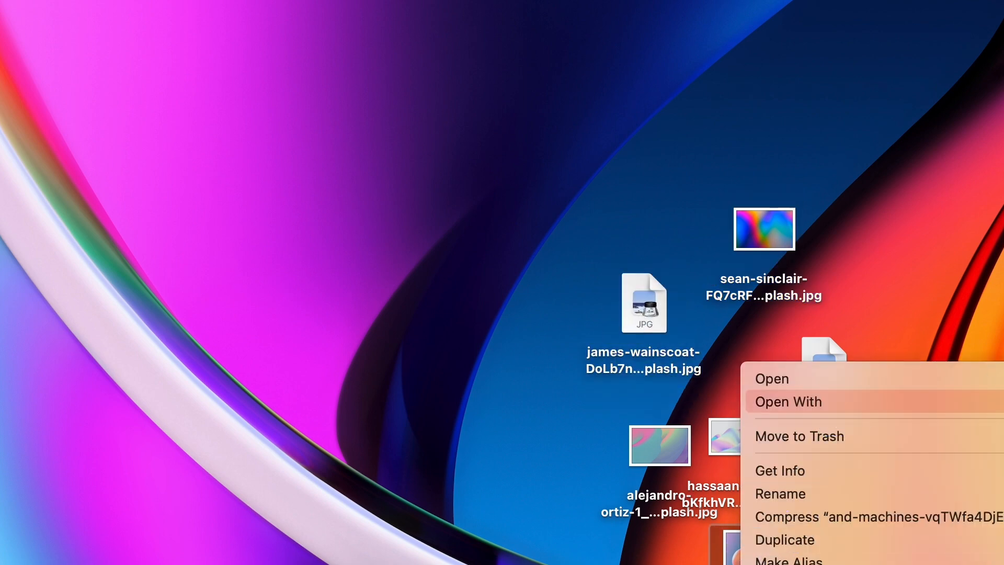
pyautogui.click(994, 401)
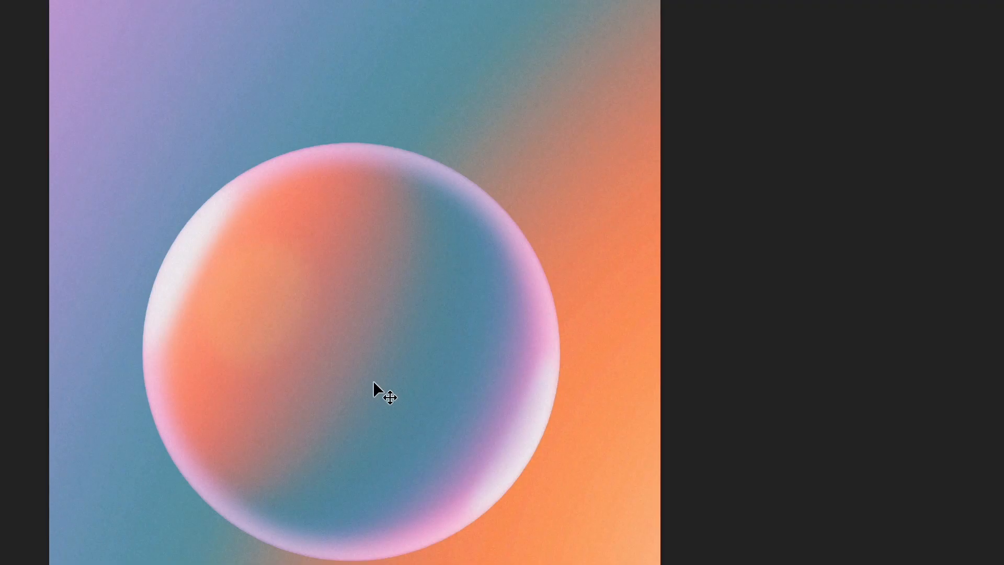
# Step: Bring the sphere image into the 1.psd document as a new layer and scale it to cover the canvas
pyautogui.scroll(4, 326, 239)
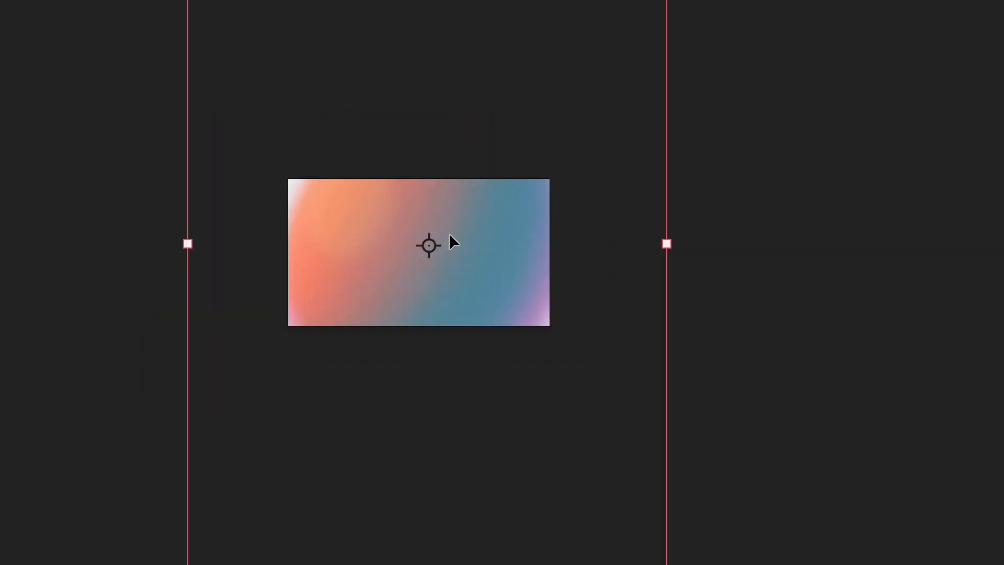
pyautogui.moveTo(820, 206); pyautogui.dragTo(436, 408)
pyautogui.moveTo(436, 484); pyautogui.dragTo(461, 178)
pyautogui.moveTo(474, 65); pyautogui.dragTo(468, 218)
pyautogui.press('Return')
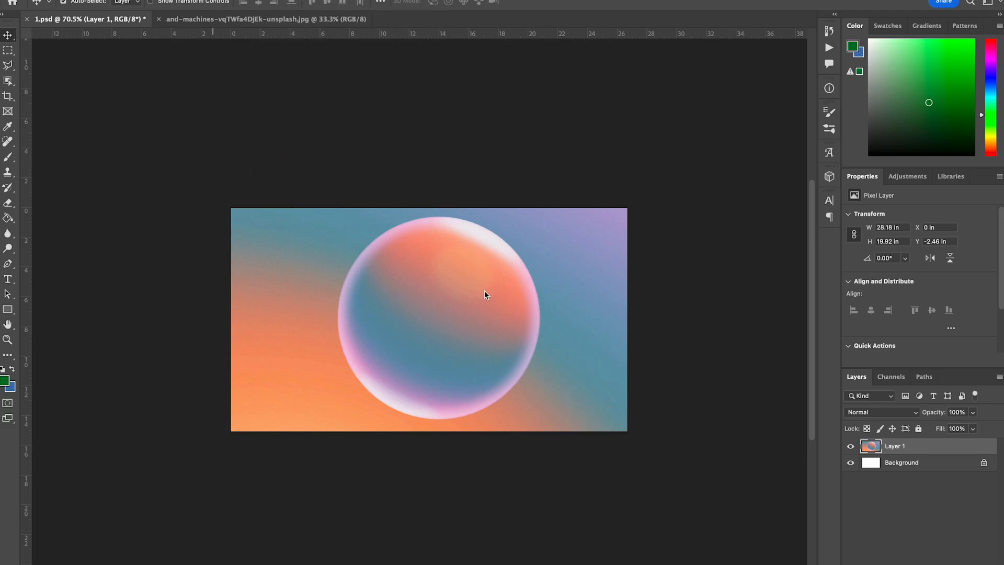
# Step: Open Liquify on the sphere layer and warp the sphere's centre, top and right side into swirls
pyautogui.press('shift+super+x')
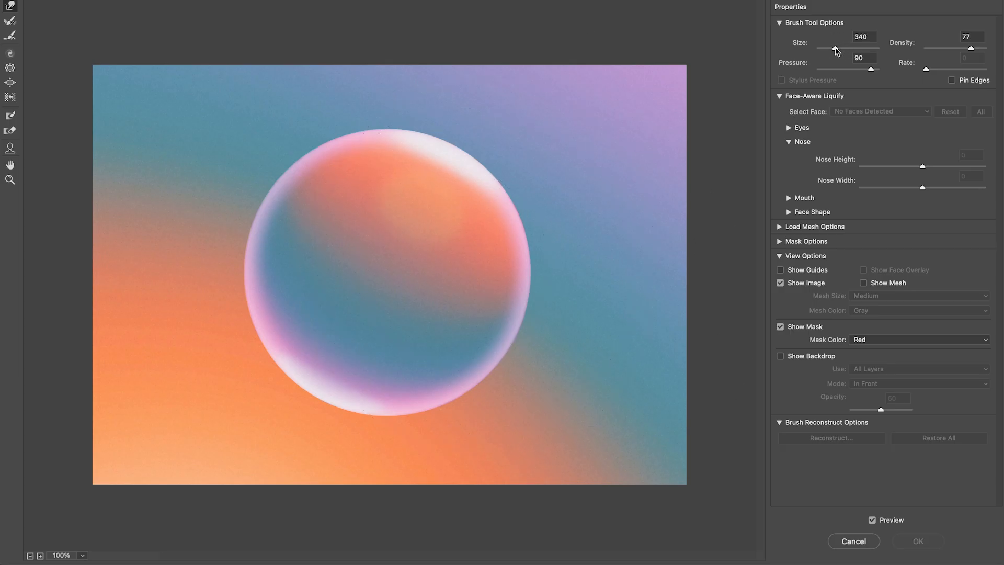
pyautogui.moveTo(492, 240)
pyautogui.mouseDown()
pyautogui.moveTo(399, 202)
pyautogui.moveTo(426, 337)
pyautogui.moveTo(301, 235)
pyautogui.moveTo(429, 204)
pyautogui.moveTo(460, 224)
pyautogui.moveTo(413, 219)
pyautogui.moveTo(342, 392)
pyautogui.moveTo(403, 344)
pyautogui.mouseUp()
pyautogui.moveTo(343, 384)
pyautogui.mouseDown()
pyautogui.moveTo(620, 413)
pyautogui.moveTo(476, 403)
pyautogui.moveTo(394, 359)
pyautogui.moveTo(624, 263)
pyautogui.moveTo(348, 256)
pyautogui.moveTo(589, 277)
pyautogui.moveTo(332, 235)
pyautogui.mouseUp()
pyautogui.moveTo(379, 183); pyautogui.dragTo(39, 193)
pyautogui.moveTo(209, 167); pyautogui.dragTo(102, 149)
pyautogui.moveTo(516, 241); pyautogui.dragTo(587, 32)
pyautogui.moveTo(601, 107); pyautogui.dragTo(625, 99)
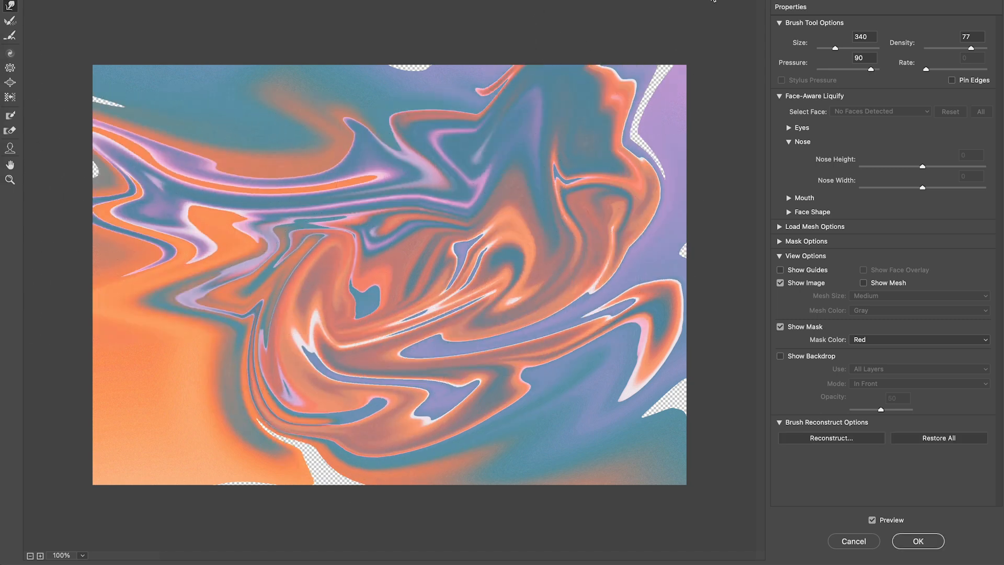
pyautogui.moveTo(595, 146); pyautogui.dragTo(740, 98)
pyautogui.moveTo(466, 75); pyautogui.dragTo(261, 30)
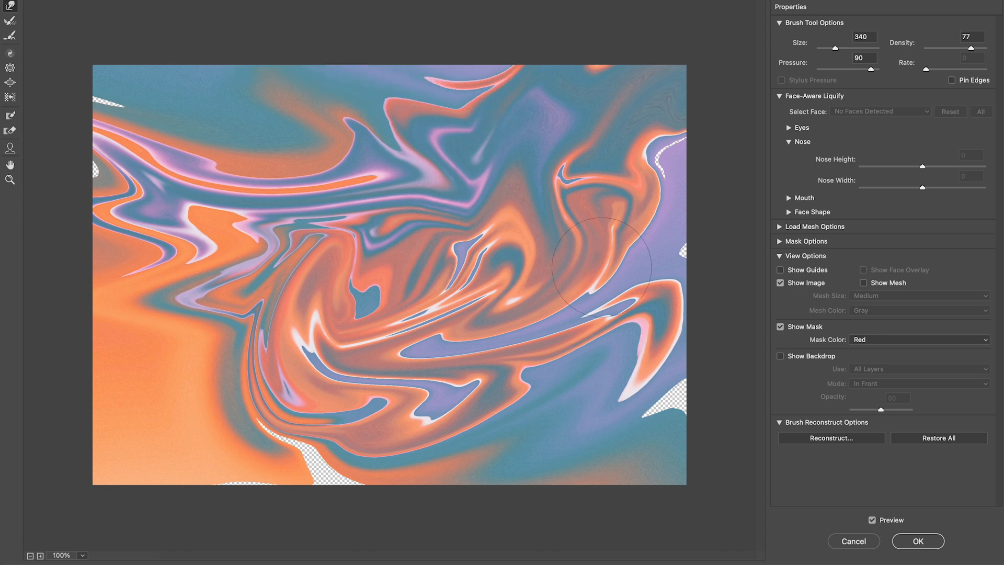
pyautogui.moveTo(602, 259); pyautogui.dragTo(700, 138)
pyautogui.moveTo(645, 170); pyautogui.dragTo(729, 175)
pyautogui.moveTo(590, 320); pyautogui.dragTo(754, 369)
pyautogui.moveTo(673, 391)
pyautogui.mouseDown()
pyautogui.moveTo(707, 426)
pyautogui.moveTo(777, 436)
pyautogui.mouseUp()
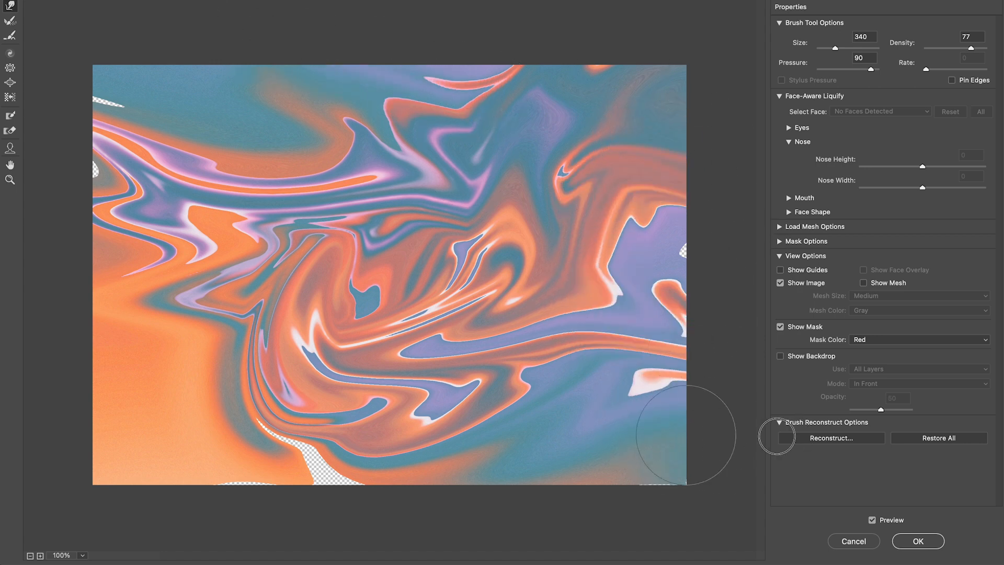
# Step: Push the lower and left parts of the sphere image into further flowing swirls with the warp brush
pyautogui.moveTo(394, 418); pyautogui.dragTo(197, 490)
pyautogui.moveTo(477, 474); pyautogui.dragTo(193, 499)
pyautogui.moveTo(449, 460); pyautogui.dragTo(130, 478)
pyautogui.moveTo(308, 298); pyautogui.dragTo(449, 334)
pyautogui.moveTo(168, 481); pyautogui.dragTo(187, 375)
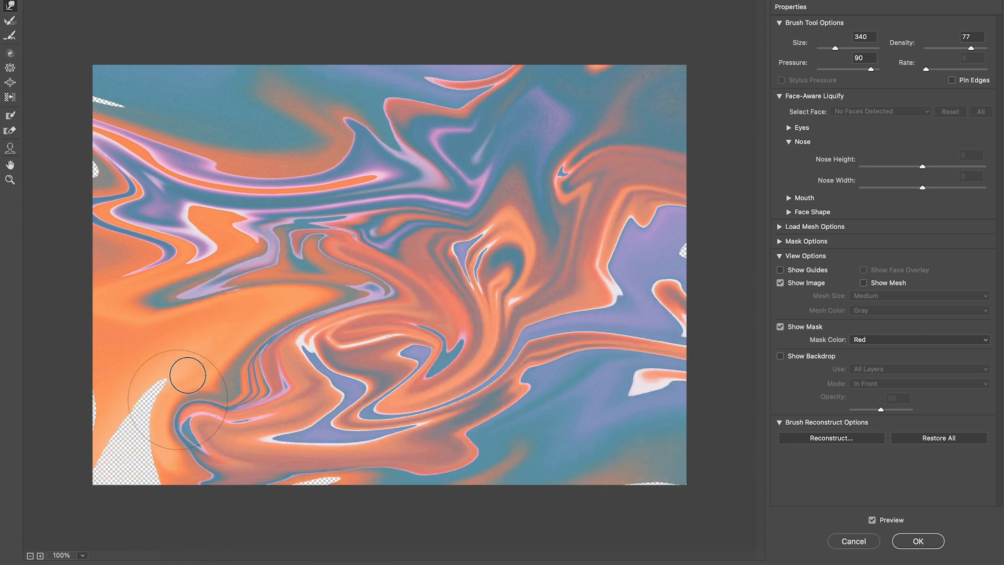
pyautogui.moveTo(387, 363); pyautogui.dragTo(392, 492)
pyautogui.moveTo(259, 395); pyautogui.dragTo(96, 460)
pyautogui.moveTo(290, 309); pyautogui.dragTo(112, 329)
pyautogui.moveTo(334, 314)
pyautogui.mouseDown()
pyautogui.moveTo(125, 261)
pyautogui.moveTo(285, 230)
pyautogui.mouseUp()
pyautogui.moveTo(151, 277); pyautogui.dragTo(312, 194)
pyautogui.moveTo(324, 209); pyautogui.dragTo(36, 315)
pyautogui.moveTo(89, 170); pyautogui.dragTo(256, 180)
pyautogui.moveTo(481, 230); pyautogui.dragTo(324, 246)
pyautogui.moveTo(324, 246); pyautogui.dragTo(398, 170)
# Step: Warp the remaining right, top and bottom edges to fill gaps, then apply the Liquify filter
pyautogui.moveTo(470, 261)
pyautogui.mouseDown()
pyautogui.moveTo(545, 83)
pyautogui.moveTo(643, 246)
pyautogui.mouseUp()
pyautogui.moveTo(504, 298); pyautogui.dragTo(656, 332)
pyautogui.moveTo(511, 428)
pyautogui.mouseDown()
pyautogui.moveTo(659, 373)
pyautogui.moveTo(590, 444)
pyautogui.mouseUp()
pyautogui.moveTo(453, 345); pyautogui.dragTo(675, 405)
pyautogui.moveTo(196, 157)
pyautogui.mouseDown()
pyautogui.moveTo(230, 18)
pyautogui.moveTo(173, 147)
pyautogui.moveTo(218, 77)
pyautogui.mouseUp()
pyautogui.moveTo(340, 104)
pyautogui.mouseDown()
pyautogui.moveTo(246, 204)
pyautogui.moveTo(194, 141)
pyautogui.mouseUp()
pyautogui.moveTo(361, 105)
pyautogui.mouseDown()
pyautogui.moveTo(408, 112)
pyautogui.moveTo(314, 173)
pyautogui.moveTo(418, 81)
pyautogui.moveTo(350, 72)
pyautogui.mouseUp()
pyautogui.moveTo(413, 157); pyautogui.dragTo(391, 94)
pyautogui.moveTo(167, 167)
pyautogui.mouseDown()
pyautogui.moveTo(78, 151)
pyautogui.moveTo(115, 119)
pyautogui.moveTo(149, 219)
pyautogui.moveTo(81, 198)
pyautogui.moveTo(101, 281)
pyautogui.moveTo(164, 269)
pyautogui.moveTo(108, 274)
pyautogui.moveTo(113, 353)
pyautogui.moveTo(128, 368)
pyautogui.moveTo(86, 377)
pyautogui.moveTo(68, 427)
pyautogui.mouseUp()
pyautogui.moveTo(300, 512); pyautogui.dragTo(297, 552)
pyautogui.moveTo(321, 489); pyautogui.dragTo(305, 526)
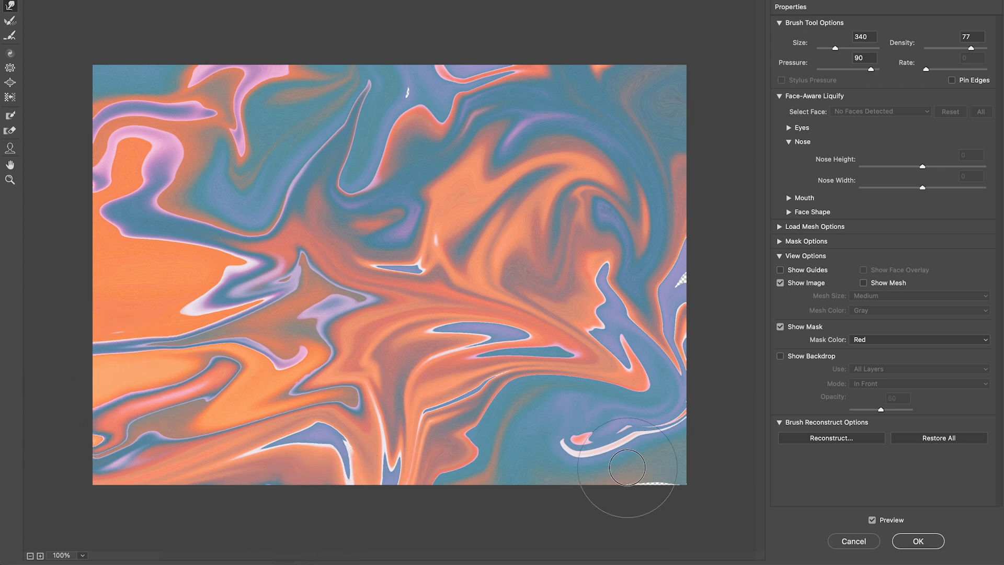
pyautogui.moveTo(627, 467); pyautogui.dragTo(671, 511)
pyautogui.moveTo(631, 286); pyautogui.dragTo(680, 265)
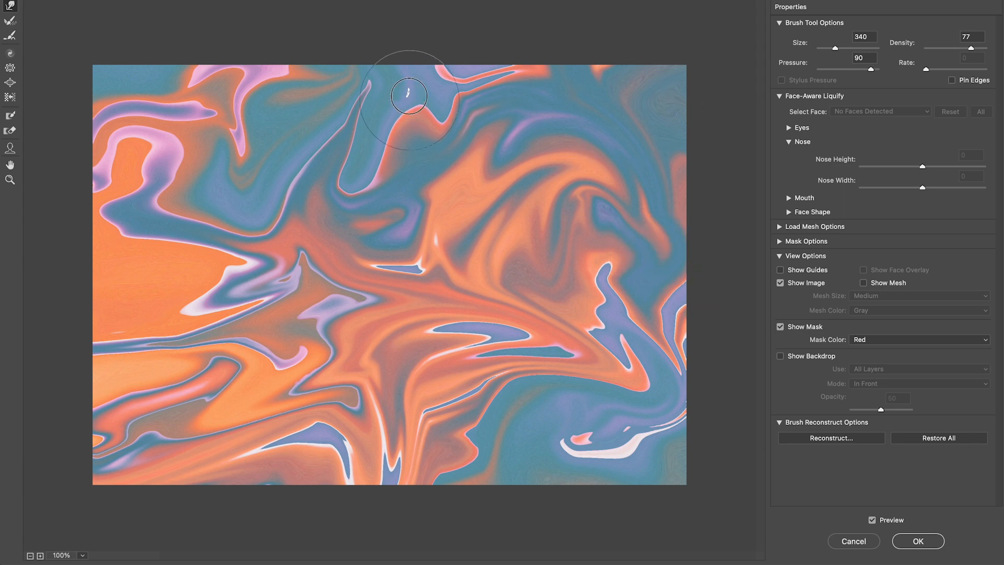
pyautogui.moveTo(409, 100); pyautogui.dragTo(405, 73)
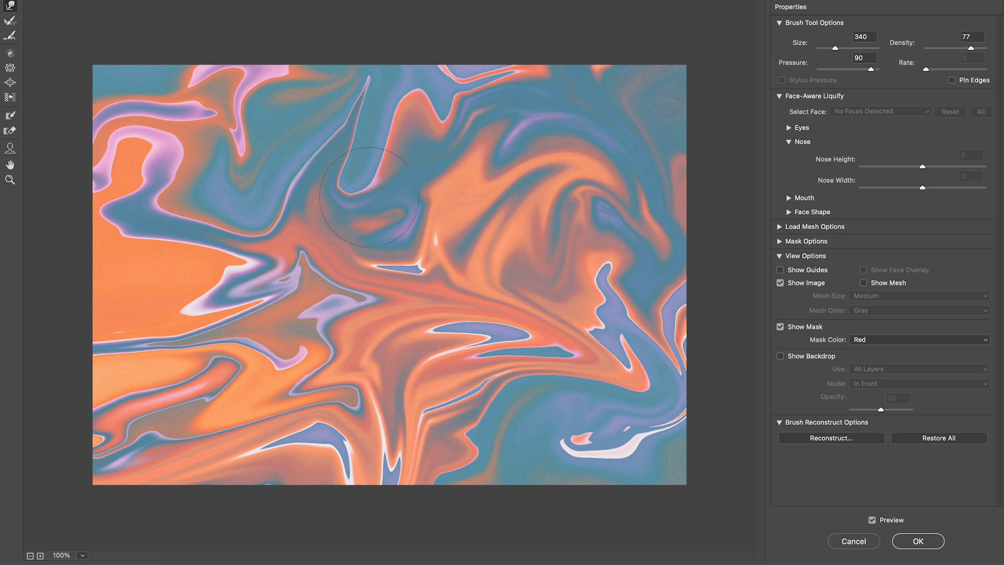
pyautogui.click(916, 542)
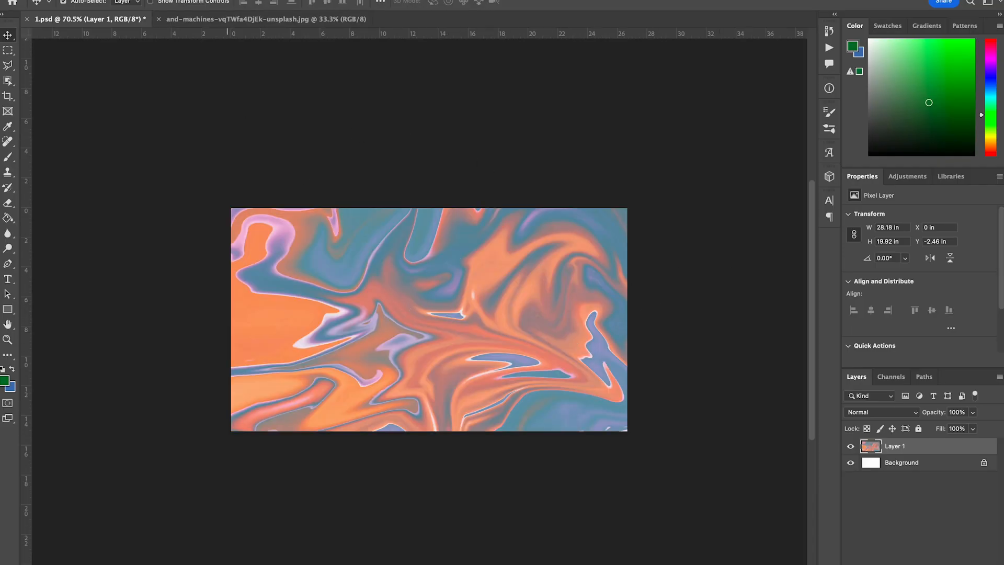
# Step: Save a copy named 2.jpg in JPEG format on the Desktop at quality 12, Maximum
pyautogui.click(79, 1)
pyautogui.click(114, 97)
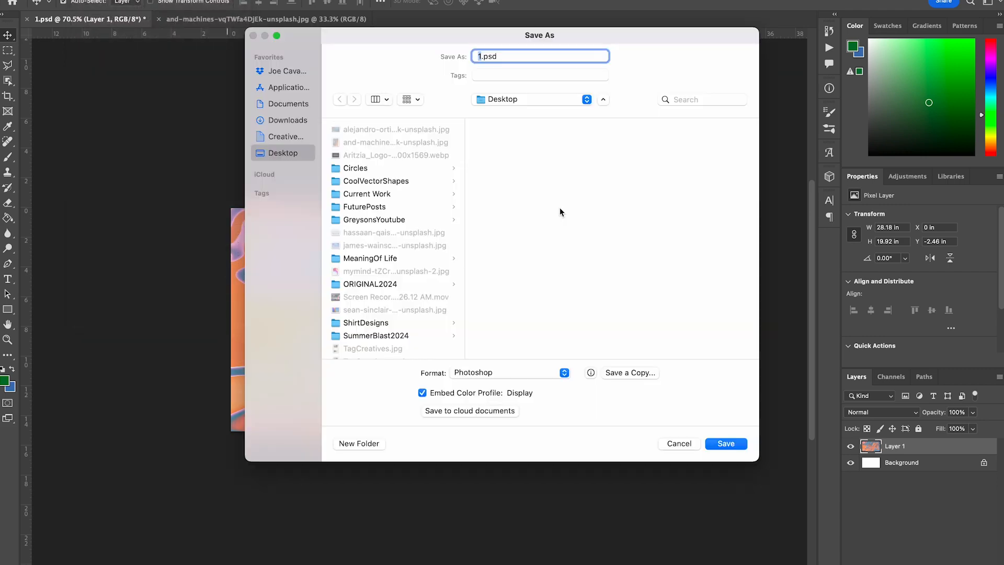
pyautogui.write('2')
pyautogui.click(628, 375)
pyautogui.click(617, 323)
pyautogui.click(459, 412)
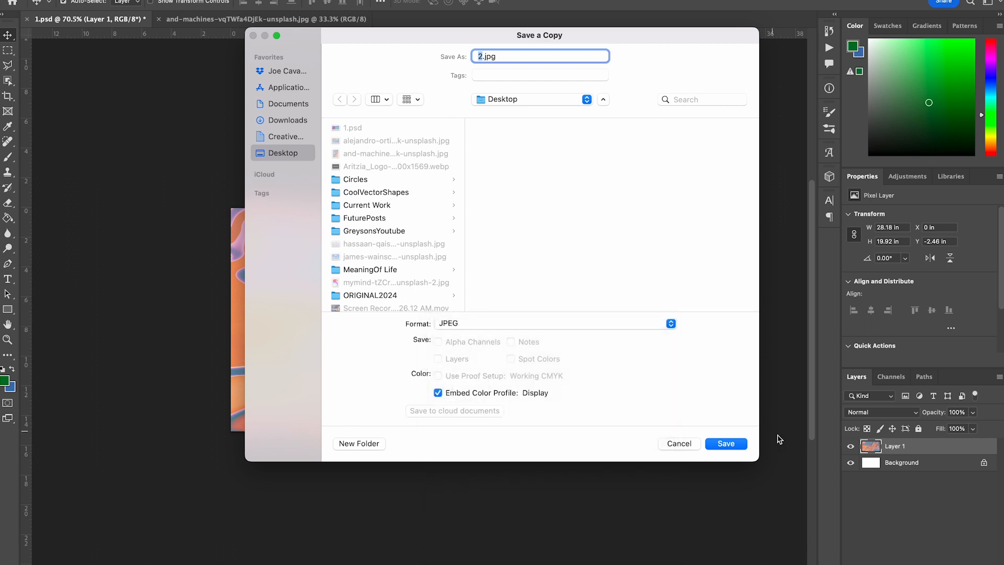
pyautogui.click(743, 444)
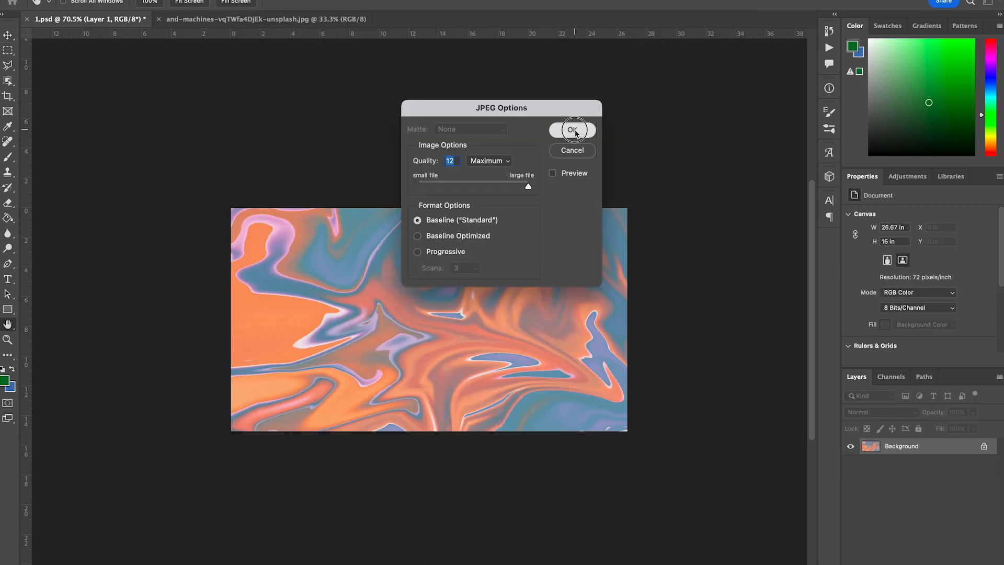
pyautogui.click(581, 130)
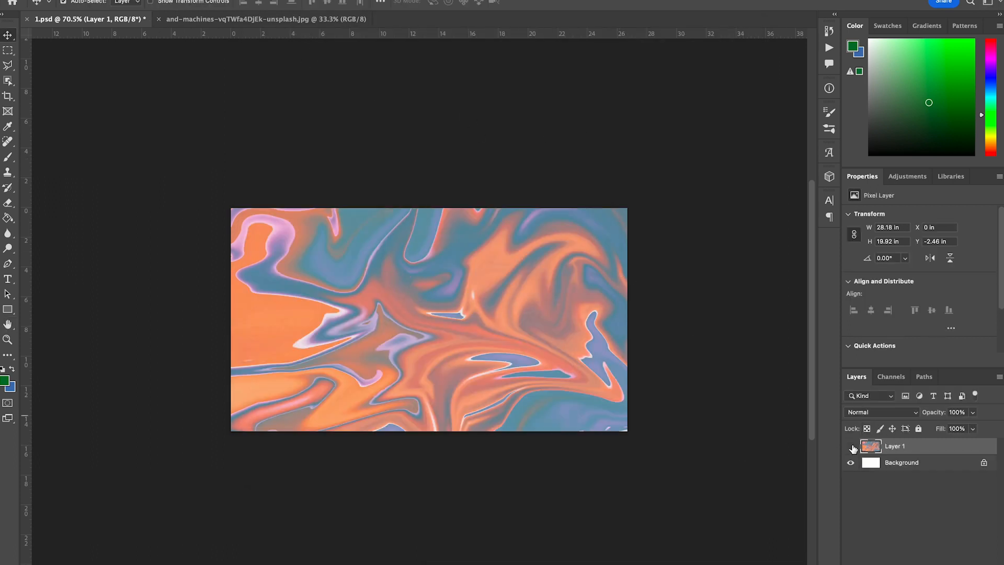
# Step: Hide the warped marble layer and preview the james-wainscoat clouds photo on the desktop
pyautogui.click(851, 446)
pyautogui.click(20, 1)
pyautogui.click(512, 369)
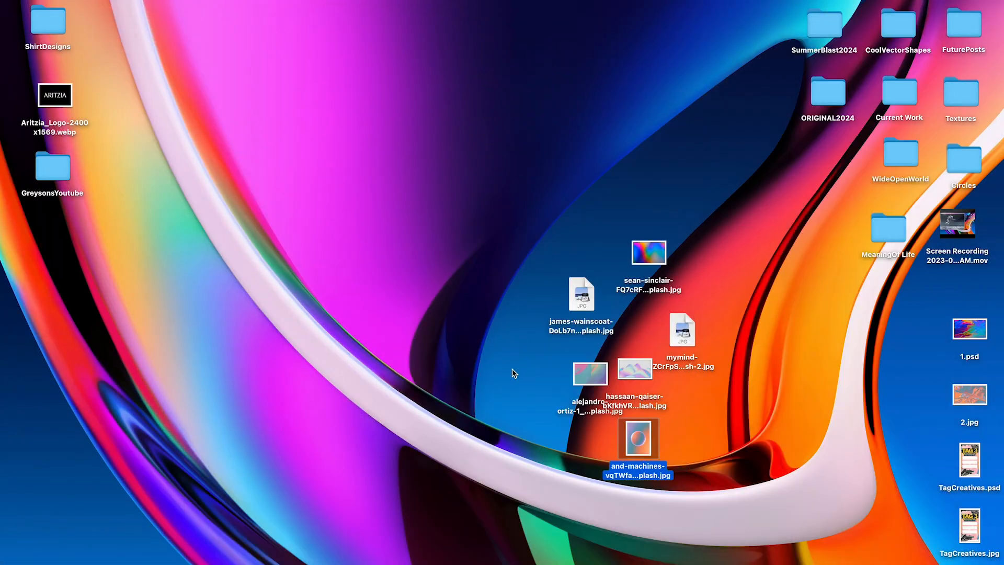
pyautogui.click(571, 301)
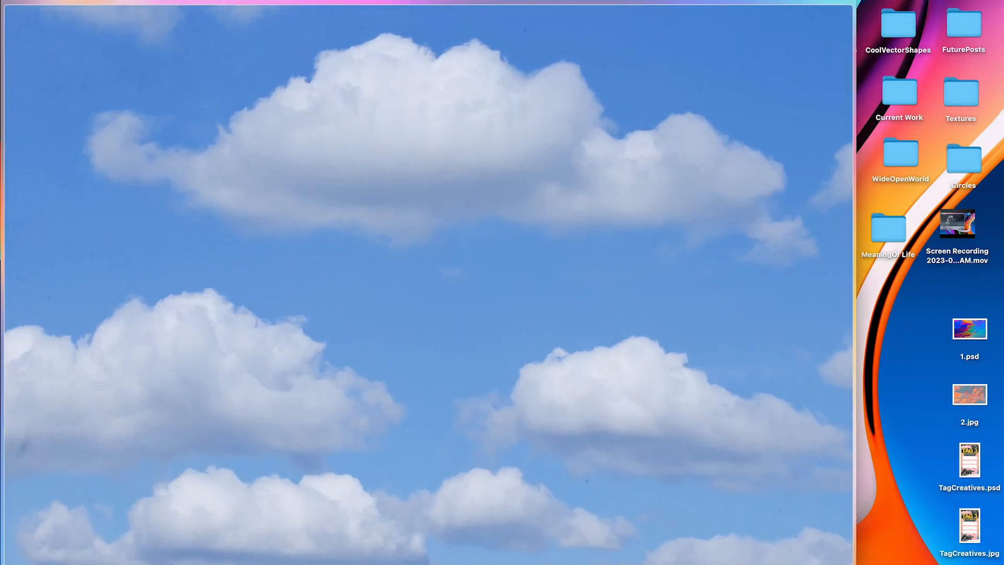
pyautogui.press('space')
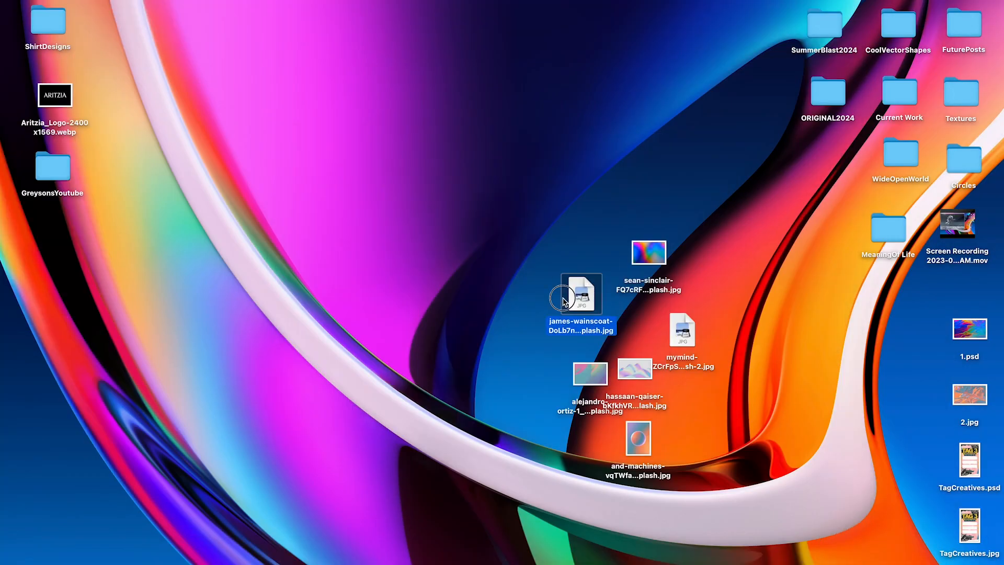
# Step: Rearrange the desktop images and open the james-wainscoat clouds photo with Adobe Photoshop 2023
pyautogui.moveTo(581, 299); pyautogui.dragTo(501, 330)
pyautogui.moveTo(455, 357); pyautogui.dragTo(416, 327)
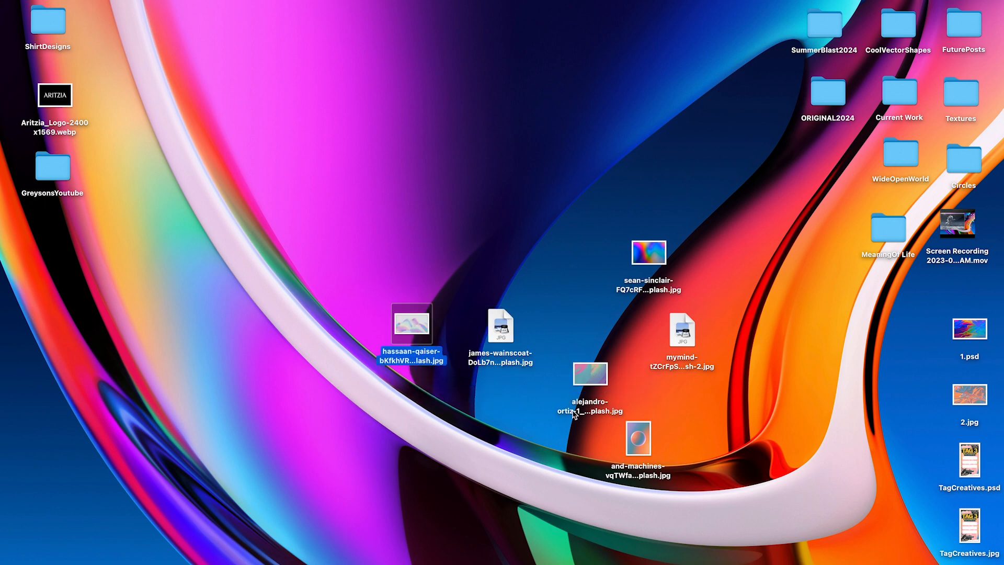
pyautogui.rightClick(502, 337)
pyautogui.moveTo(575, 349)
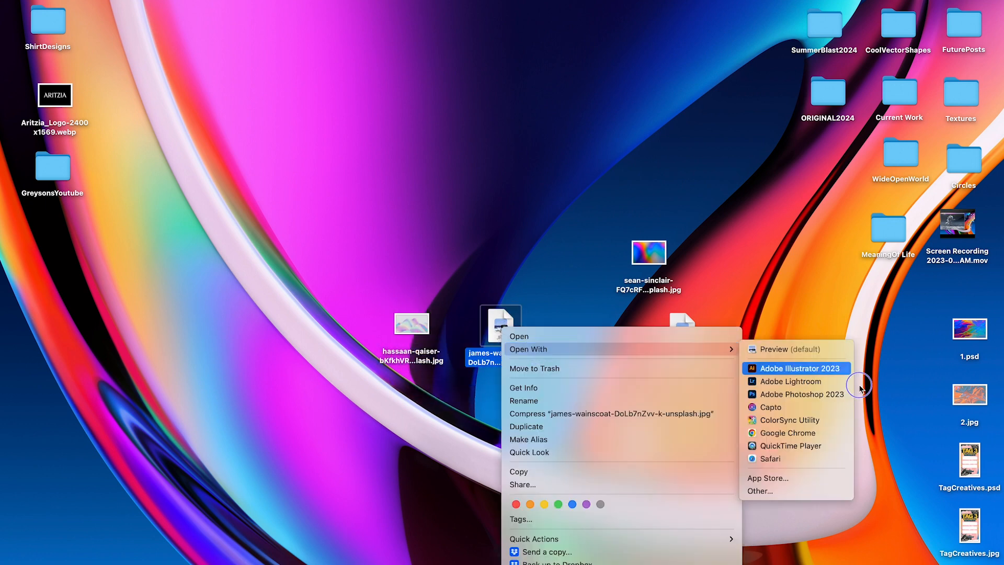
pyautogui.click(784, 395)
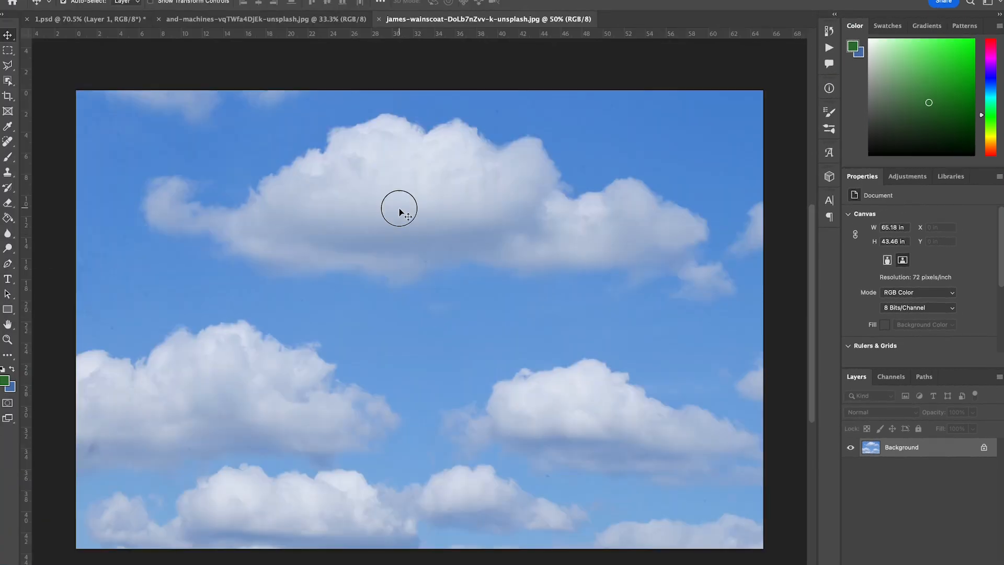
# Step: Drag the clouds photo into 1.psd as a new layer and scale it to fill the canvas, 26.667 × 15 in
pyautogui.scroll(5, 130, 61)
pyautogui.moveTo(123, 18); pyautogui.dragTo(467, 308)
pyautogui.scroll(-3, 399, 313)
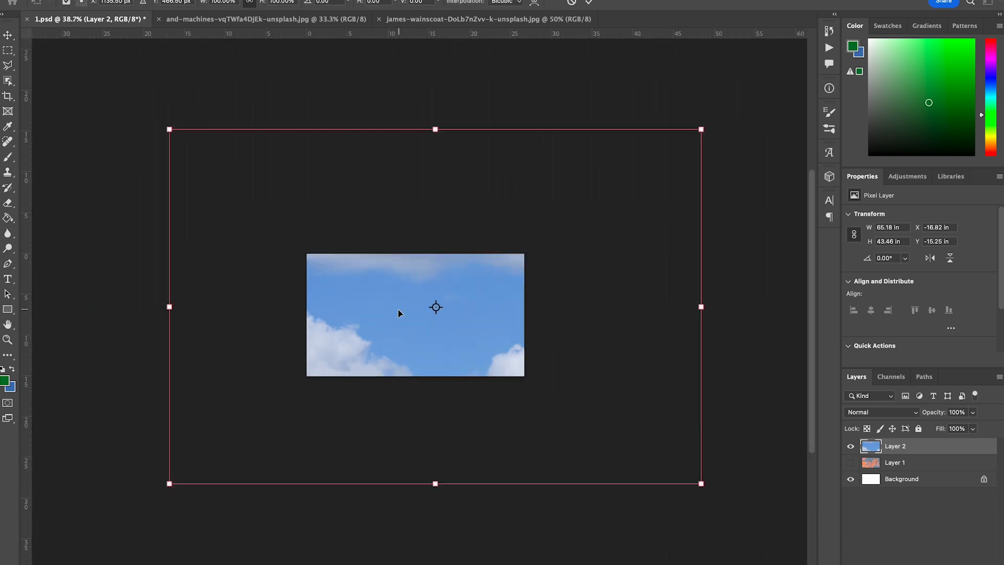
pyautogui.moveTo(435, 129); pyautogui.dragTo(407, 276)
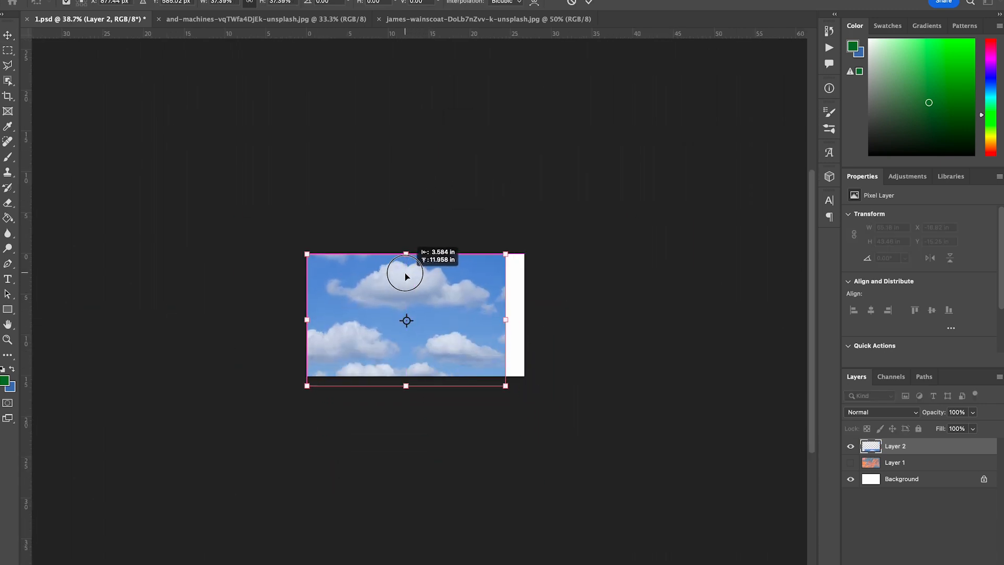
pyautogui.moveTo(506, 322); pyautogui.dragTo(524, 321)
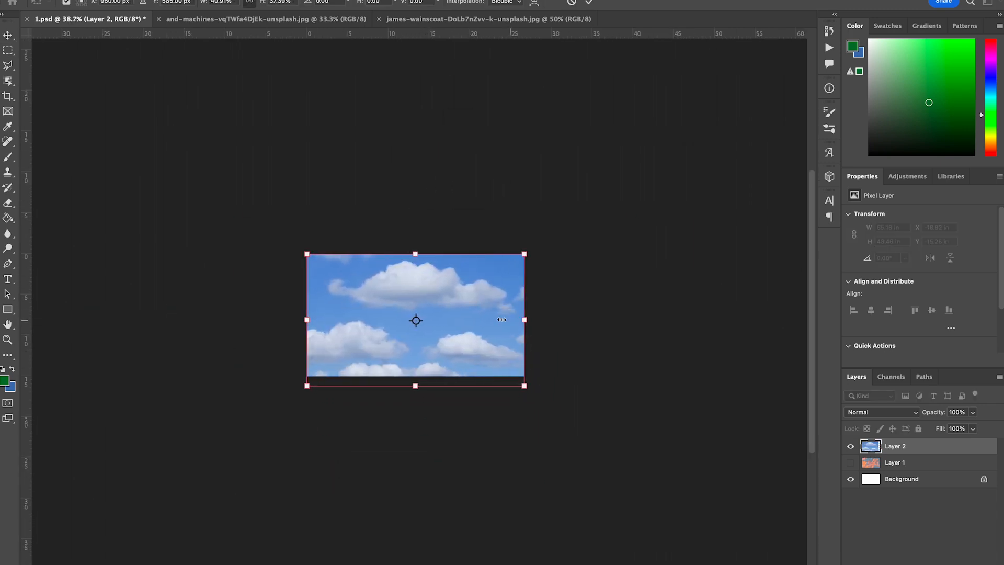
pyautogui.scroll(3, 412, 318)
pyautogui.moveTo(401, 454); pyautogui.dragTo(401, 435)
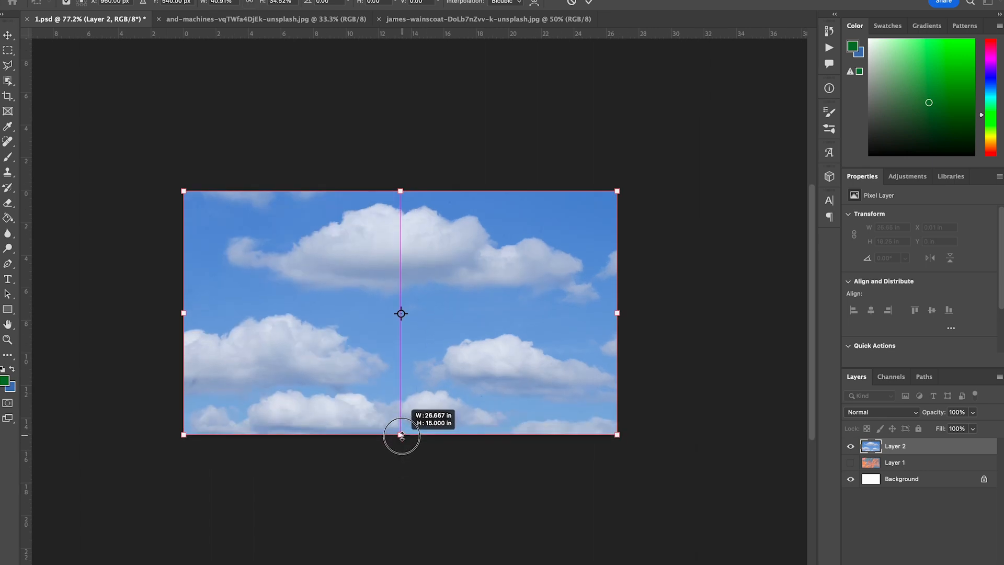
pyautogui.press('Return')
# Step: Open Liquify on the clouds layer and warp the clouds' centre, top and left into flowing swirls
pyautogui.click(264, 0)
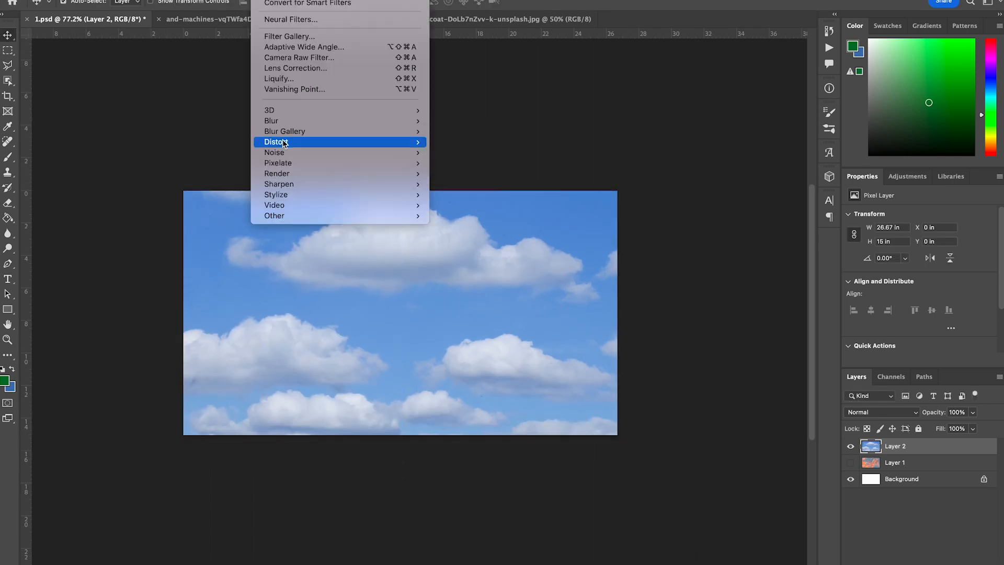
pyautogui.moveTo(288, 144)
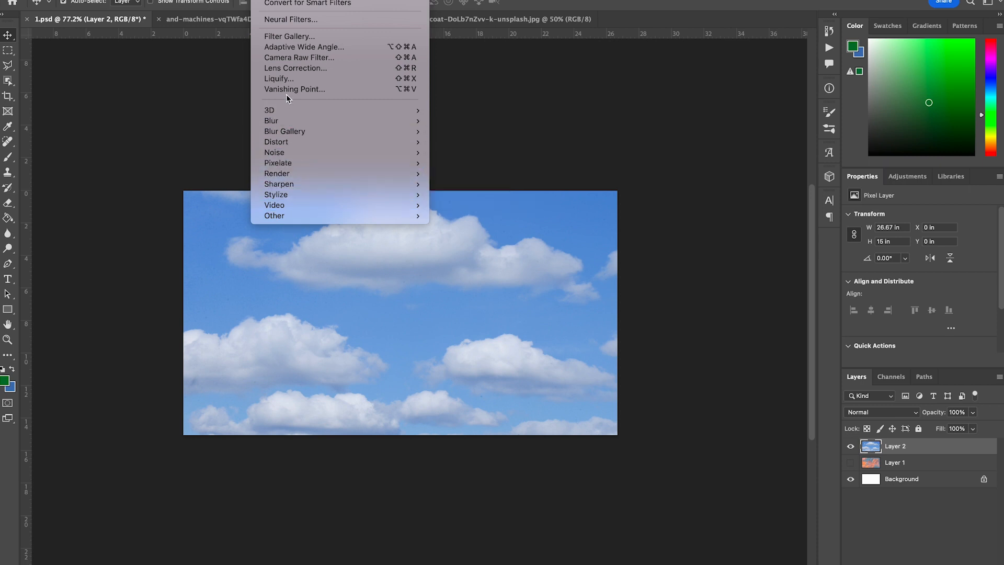
pyautogui.click(286, 80)
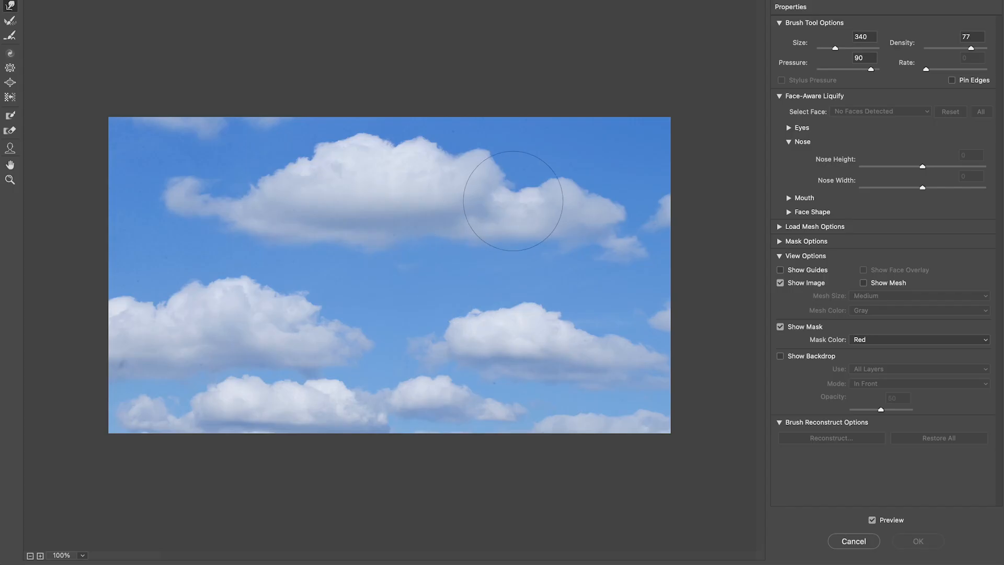
pyautogui.moveTo(485, 205)
pyautogui.mouseDown()
pyautogui.moveTo(562, 208)
pyautogui.moveTo(450, 168)
pyautogui.moveTo(423, 214)
pyautogui.moveTo(130, 343)
pyautogui.moveTo(274, 272)
pyautogui.moveTo(141, 206)
pyautogui.moveTo(225, 334)
pyautogui.moveTo(271, 299)
pyautogui.moveTo(437, 419)
pyautogui.moveTo(488, 376)
pyautogui.moveTo(666, 374)
pyautogui.moveTo(728, 302)
pyautogui.moveTo(672, 488)
pyautogui.moveTo(493, 414)
pyautogui.moveTo(359, 381)
pyautogui.moveTo(374, 434)
pyautogui.moveTo(458, 357)
pyautogui.moveTo(162, 374)
pyautogui.moveTo(322, 360)
pyautogui.moveTo(225, 431)
pyautogui.moveTo(426, 422)
pyautogui.moveTo(303, 370)
pyautogui.moveTo(394, 450)
pyautogui.mouseUp()
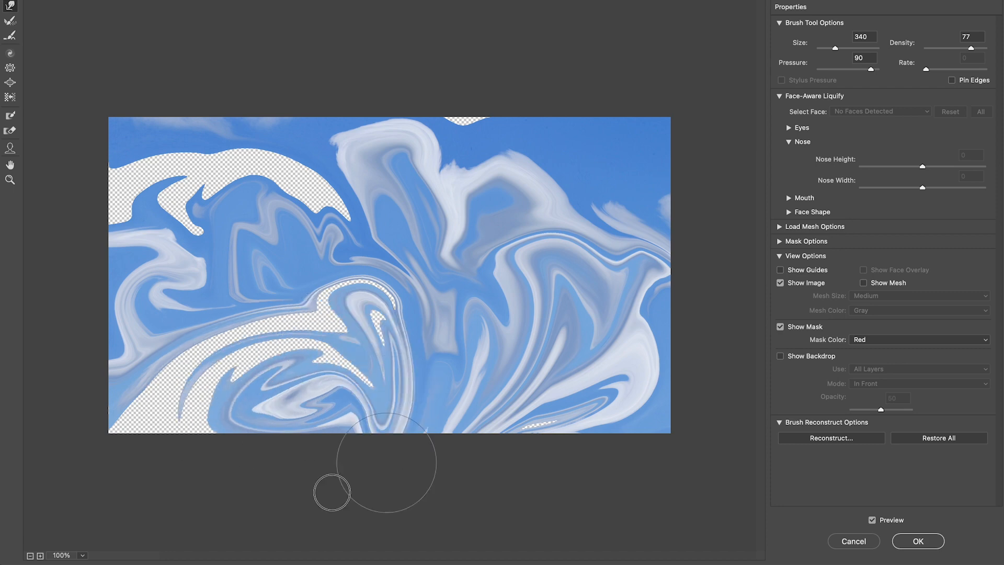
pyautogui.moveTo(326, 171)
pyautogui.mouseDown()
pyautogui.moveTo(386, 164)
pyautogui.moveTo(263, 153)
pyautogui.moveTo(358, 130)
pyautogui.moveTo(376, 195)
pyautogui.moveTo(374, 179)
pyautogui.moveTo(278, 195)
pyautogui.moveTo(350, 250)
pyautogui.moveTo(316, 161)
pyautogui.moveTo(189, 199)
pyautogui.moveTo(151, 155)
pyautogui.moveTo(149, 239)
pyautogui.moveTo(200, 201)
pyautogui.moveTo(183, 198)
pyautogui.moveTo(194, 200)
pyautogui.moveTo(174, 177)
pyautogui.moveTo(383, 199)
pyautogui.moveTo(448, 98)
pyautogui.moveTo(419, 199)
pyautogui.moveTo(521, 176)
pyautogui.moveTo(451, 177)
pyautogui.moveTo(541, 148)
pyautogui.moveTo(507, 197)
pyautogui.moveTo(550, 188)
pyautogui.moveTo(616, 103)
pyautogui.mouseUp()
pyautogui.moveTo(511, 147)
pyautogui.mouseDown()
pyautogui.moveTo(519, 70)
pyautogui.moveTo(422, 153)
pyautogui.moveTo(421, 201)
pyautogui.moveTo(427, 163)
pyautogui.moveTo(406, 103)
pyautogui.mouseUp()
pyautogui.moveTo(270, 192)
pyautogui.mouseDown()
pyautogui.moveTo(158, 195)
pyautogui.moveTo(95, 213)
pyautogui.moveTo(165, 196)
pyautogui.mouseUp()
# Step: Warp the remaining left and bottom areas of the clouds to fill the gaps, then apply Liquify
pyautogui.moveTo(259, 215)
pyautogui.mouseDown()
pyautogui.moveTo(204, 136)
pyautogui.moveTo(173, 182)
pyautogui.moveTo(183, 217)
pyautogui.moveTo(124, 224)
pyautogui.moveTo(145, 163)
pyautogui.moveTo(166, 161)
pyautogui.moveTo(149, 113)
pyautogui.mouseUp()
pyautogui.moveTo(230, 297)
pyautogui.mouseDown()
pyautogui.moveTo(220, 345)
pyautogui.moveTo(314, 392)
pyautogui.moveTo(392, 339)
pyautogui.moveTo(370, 372)
pyautogui.mouseUp()
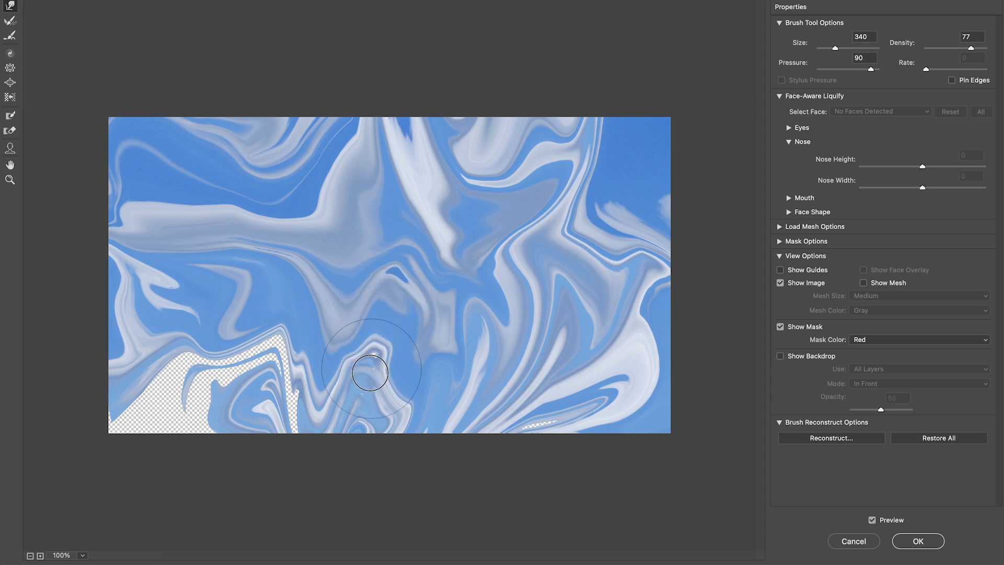
pyautogui.moveTo(228, 413)
pyautogui.mouseDown()
pyautogui.moveTo(266, 398)
pyautogui.moveTo(314, 426)
pyautogui.moveTo(263, 464)
pyautogui.moveTo(260, 380)
pyautogui.moveTo(238, 418)
pyautogui.moveTo(119, 418)
pyautogui.moveTo(208, 413)
pyautogui.moveTo(127, 407)
pyautogui.mouseUp()
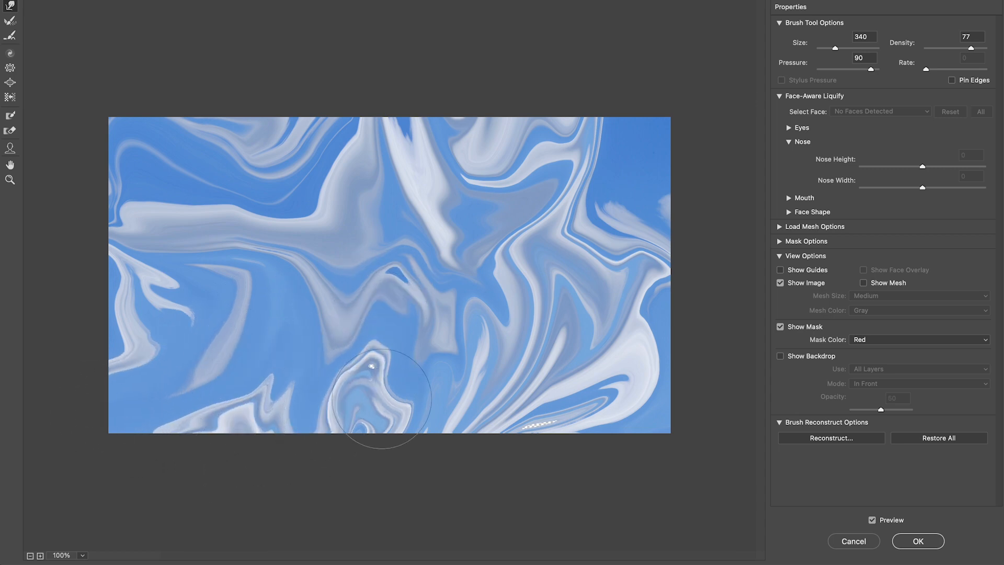
pyautogui.moveTo(382, 398); pyautogui.dragTo(394, 388)
pyautogui.moveTo(575, 396); pyautogui.dragTo(570, 418)
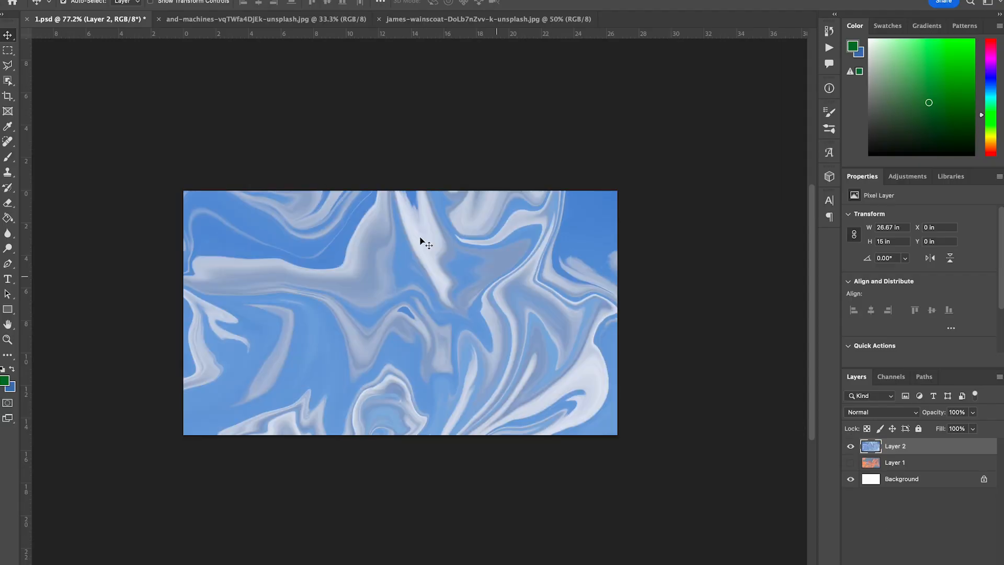
# Step: Save the document as 3.psd in Photoshop format on the Desktop
pyautogui.click(78, 1)
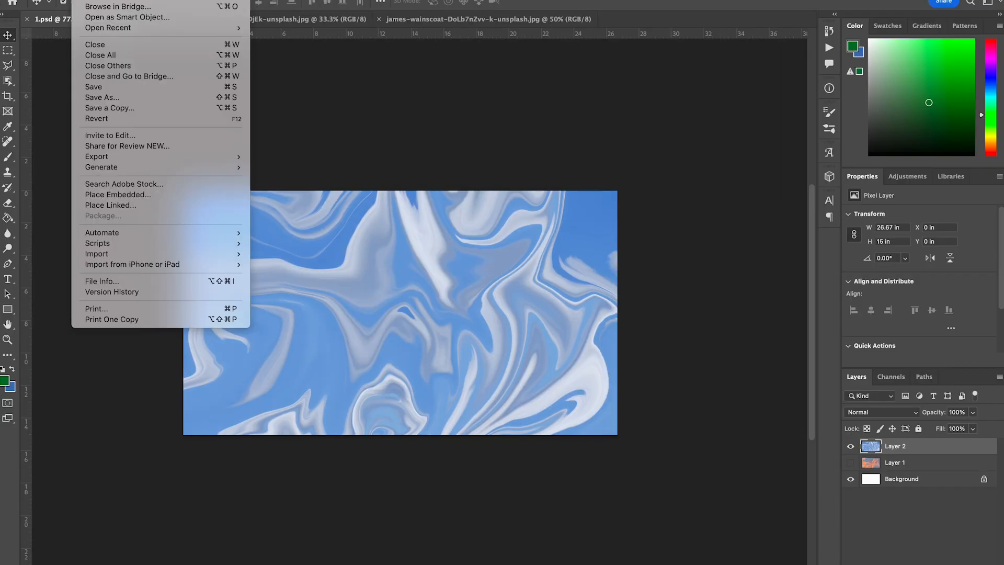
pyautogui.click(102, 94)
pyautogui.write('3')
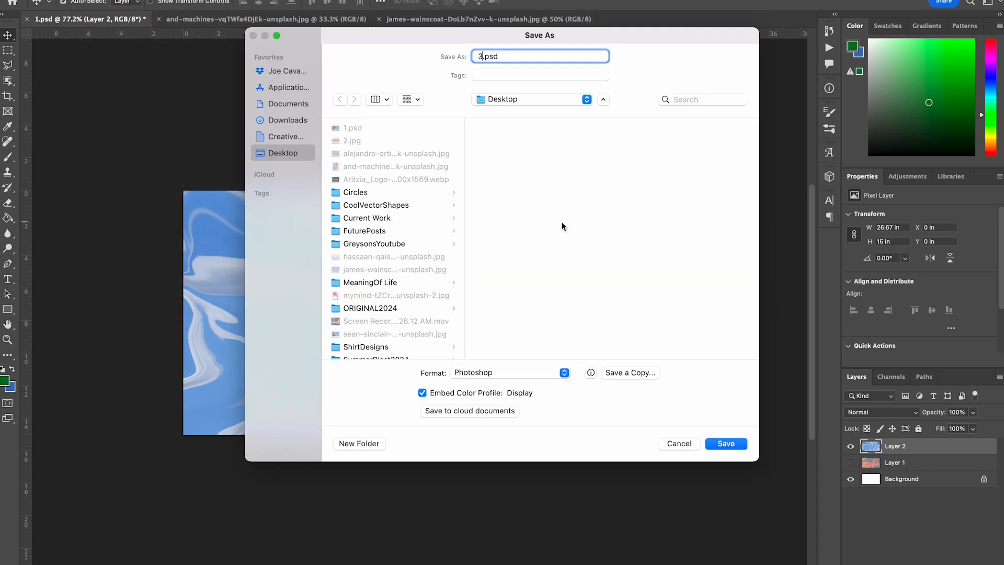
pyautogui.click(719, 445)
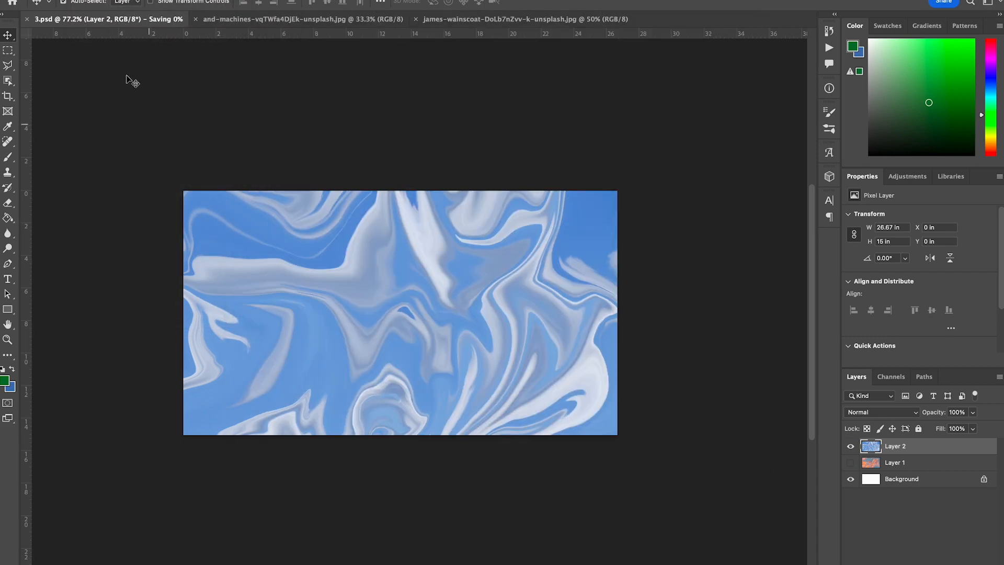
# Step: Delete the clouds layer and close the two source photo tabs
pyautogui.press('Delete')
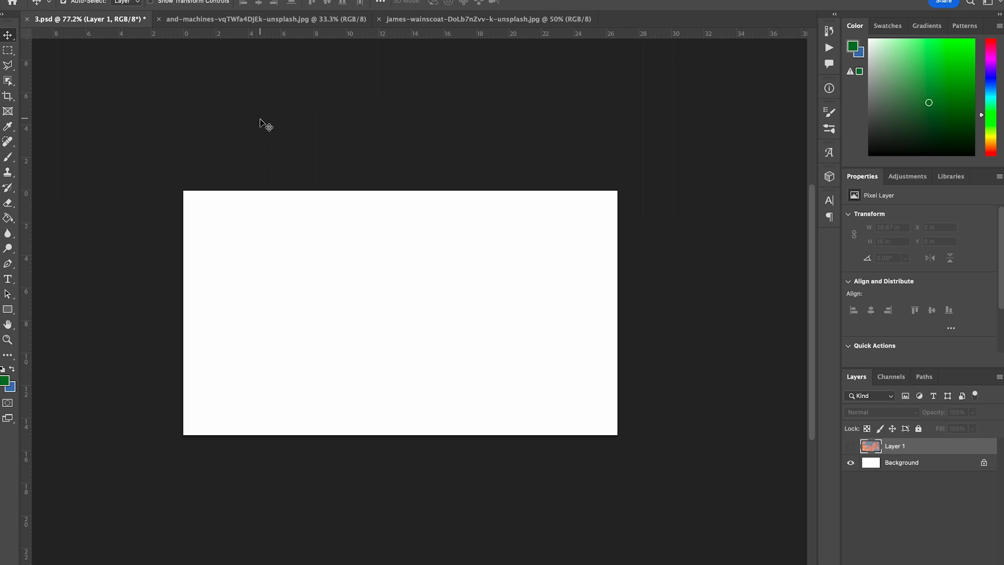
pyautogui.click(178, 19)
pyautogui.click(159, 19)
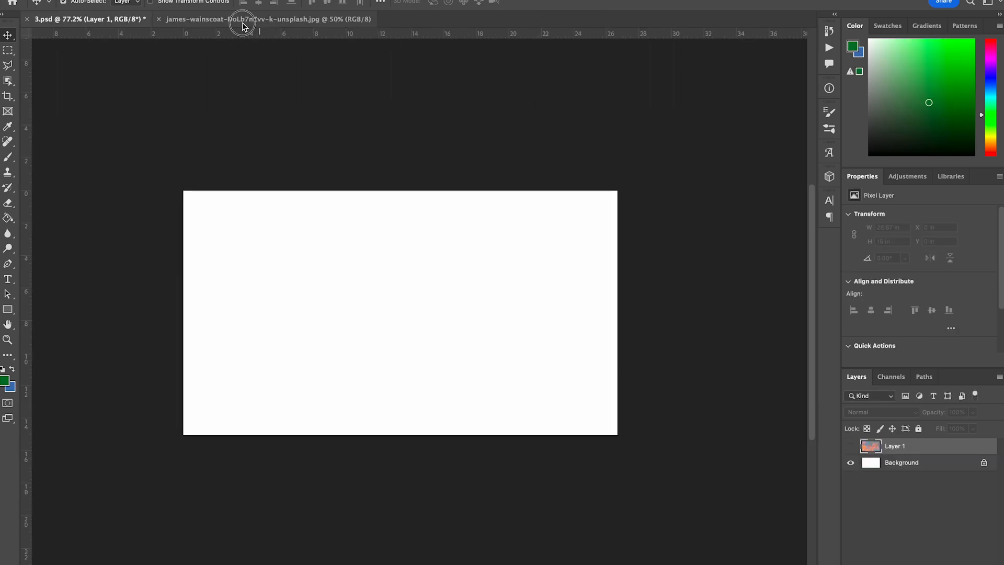
pyautogui.click(242, 21)
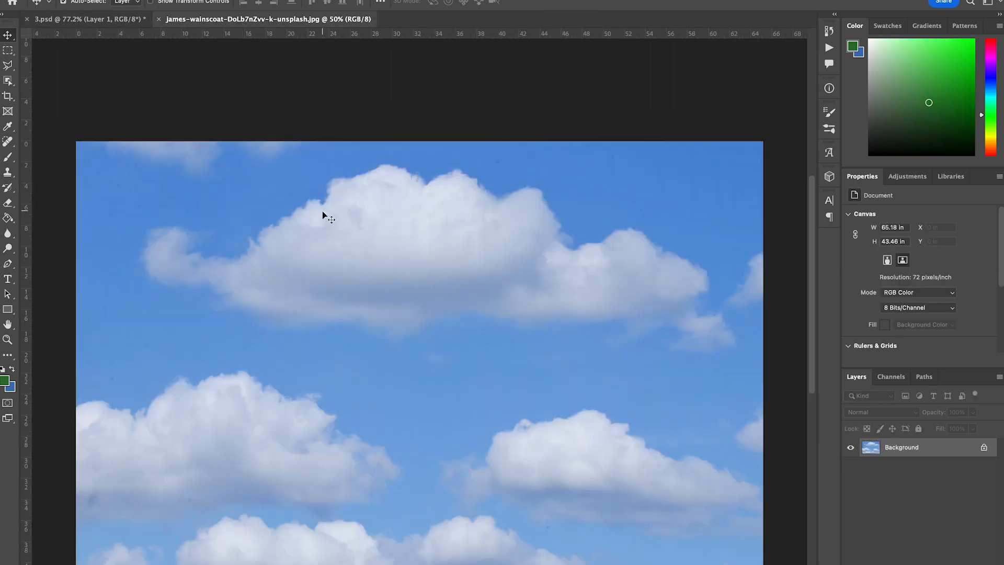
pyautogui.click(159, 19)
# Step: Open the hassaan-qaiser iridescent hills image in Photoshop from the desktop
pyautogui.press('super+m')
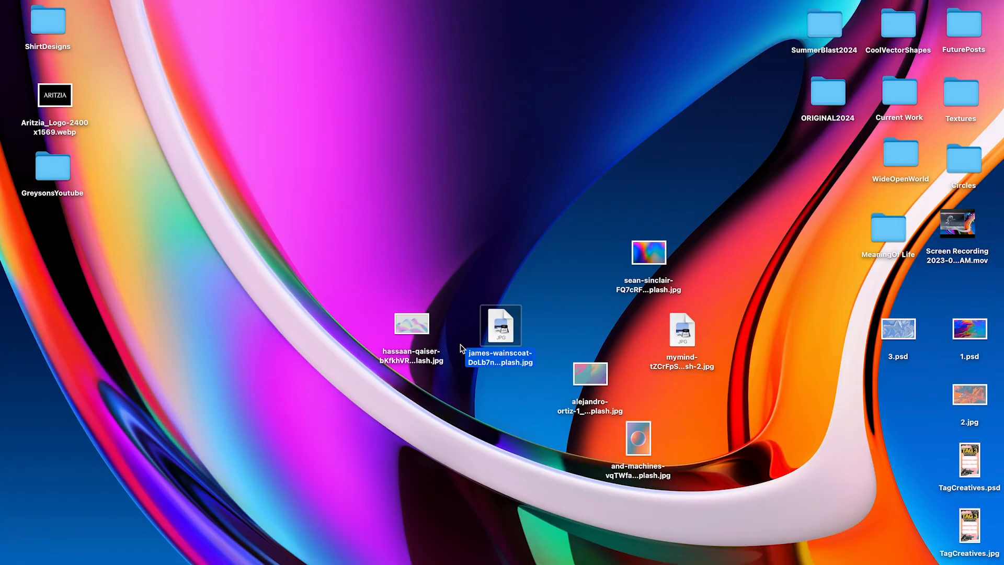
pyautogui.rightClick(407, 322)
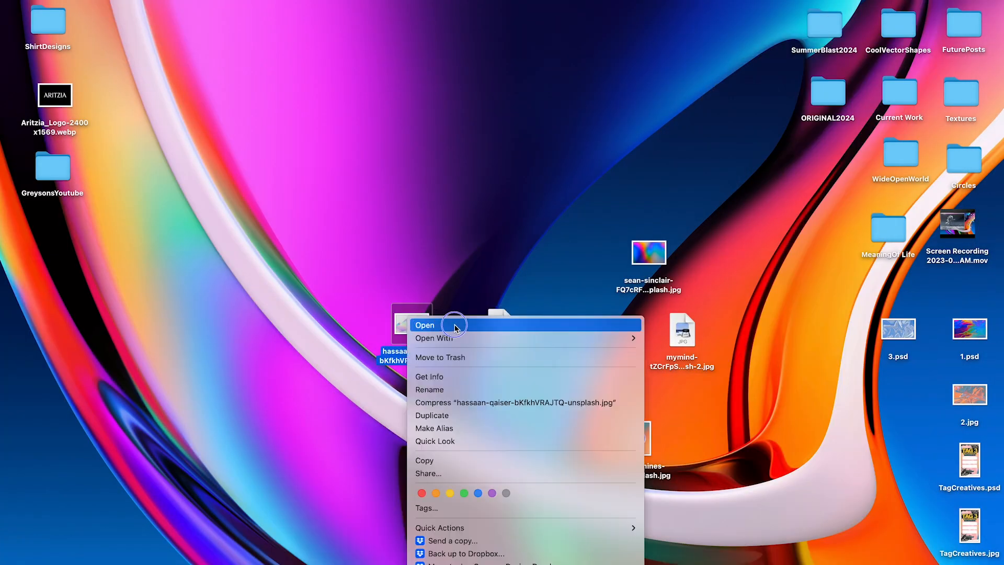
pyautogui.moveTo(439, 336)
pyautogui.click(695, 386)
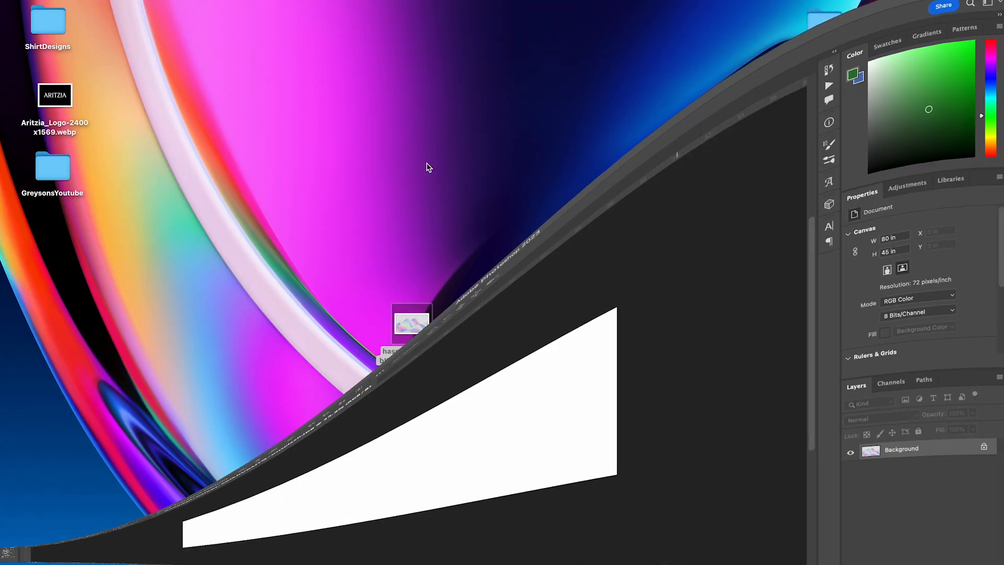
# Step: Drag the iridescent image into 3.psd as a new layer and scale it down to the canvas width
pyautogui.scroll(1, 251, 64)
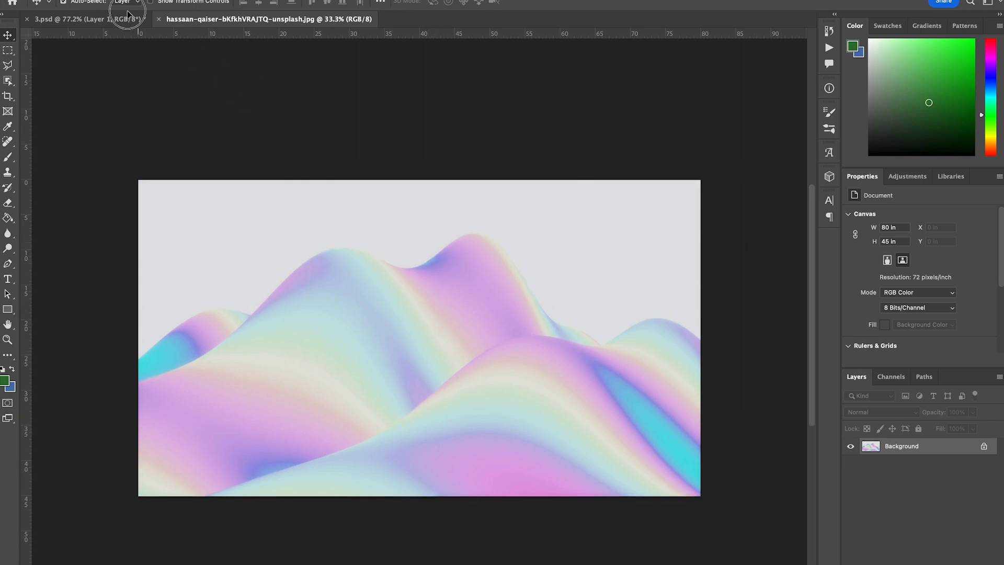
pyautogui.moveTo(123, 19); pyautogui.dragTo(480, 296)
pyautogui.press('super+t')
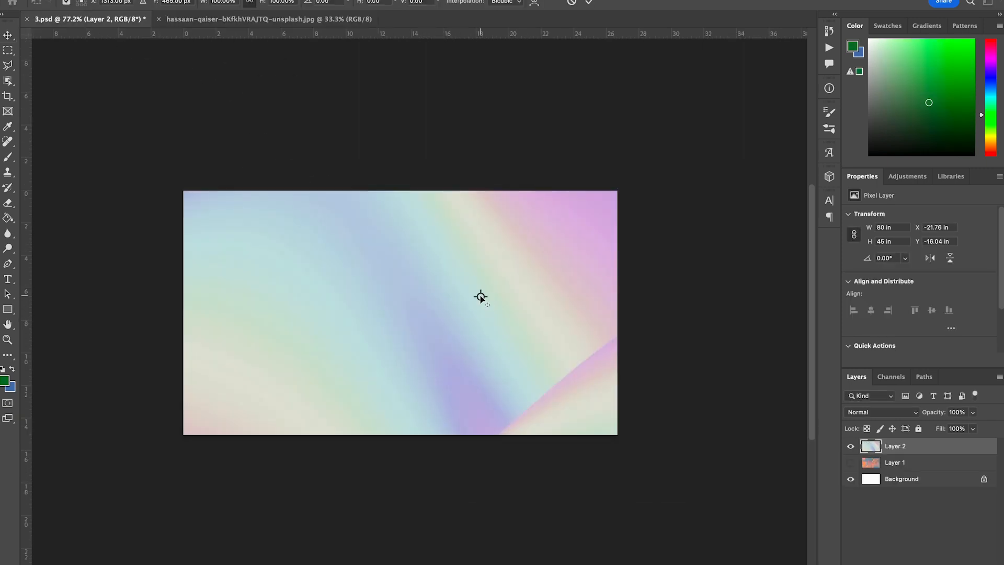
pyautogui.scroll(-2, 480, 296)
pyautogui.moveTo(453, 218); pyautogui.dragTo(432, 354)
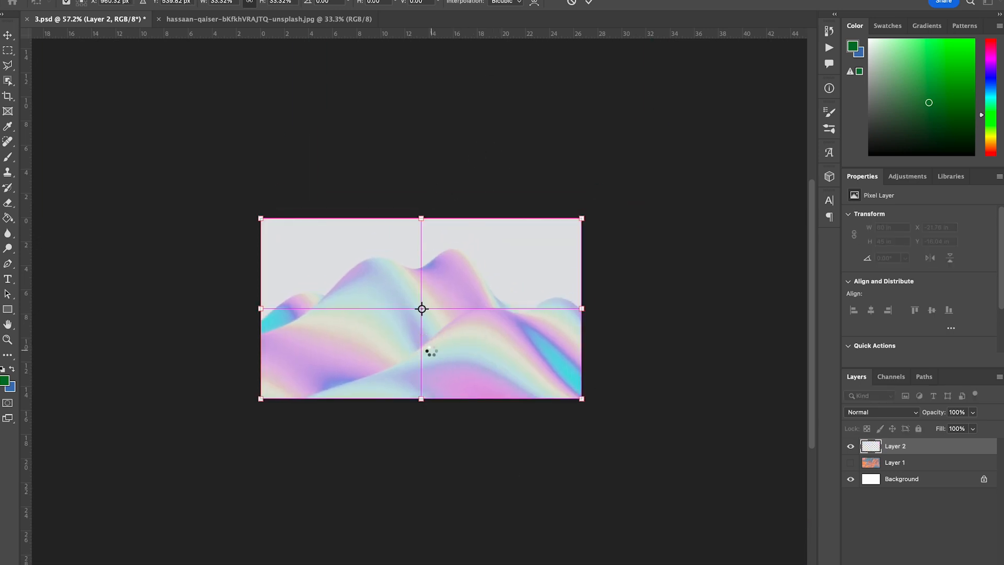
pyautogui.press('Return')
# Step: Stretch the iridescent layer's top edge upward to about 20.17 in tall
pyautogui.scroll(2, 432, 352)
pyautogui.press('super+t')
pyautogui.moveTo(416, 166); pyautogui.dragTo(426, 78)
pyautogui.press('Return')
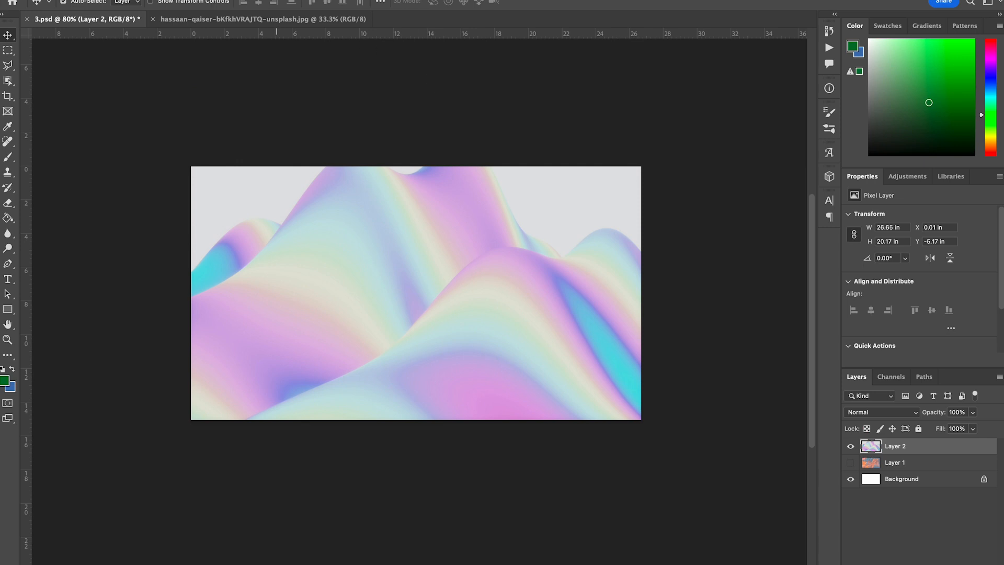
# Step: Apply a Vibrance adjustment to the iridescent layer with vibrance +100 and saturation +48
pyautogui.click(138, 0)
pyautogui.moveTo(156, 2)
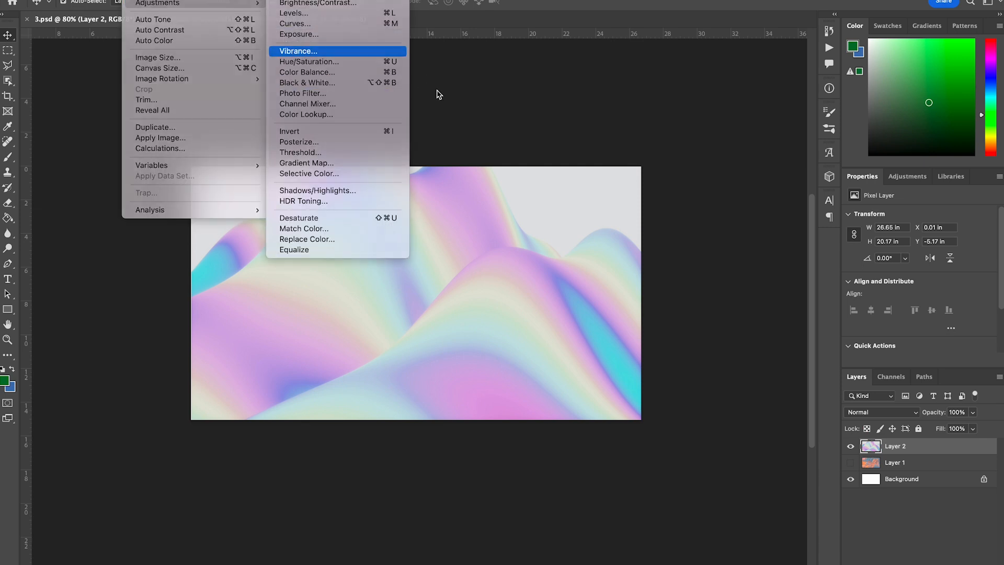
pyautogui.moveTo(812, 128); pyautogui.dragTo(846, 127)
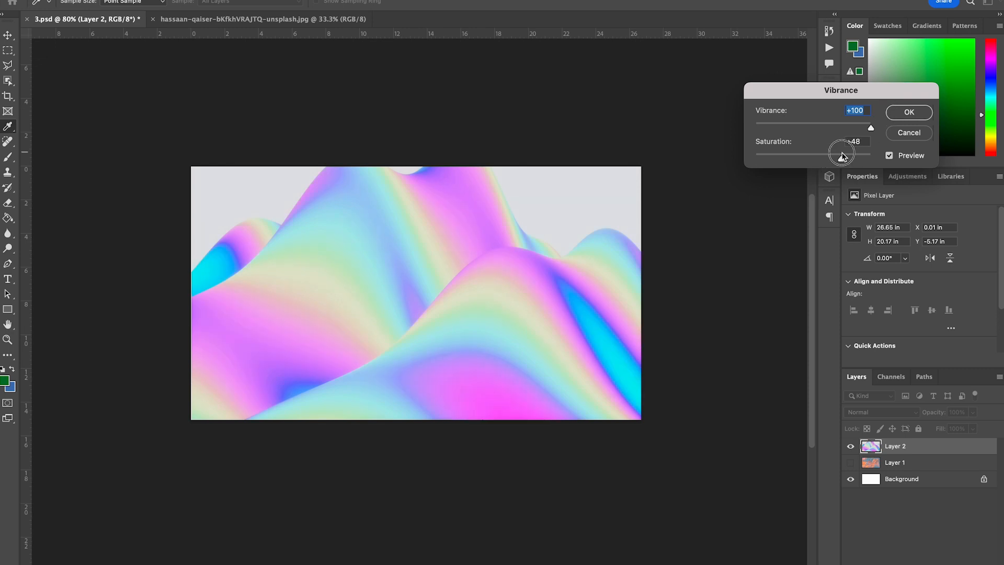
pyautogui.click(912, 112)
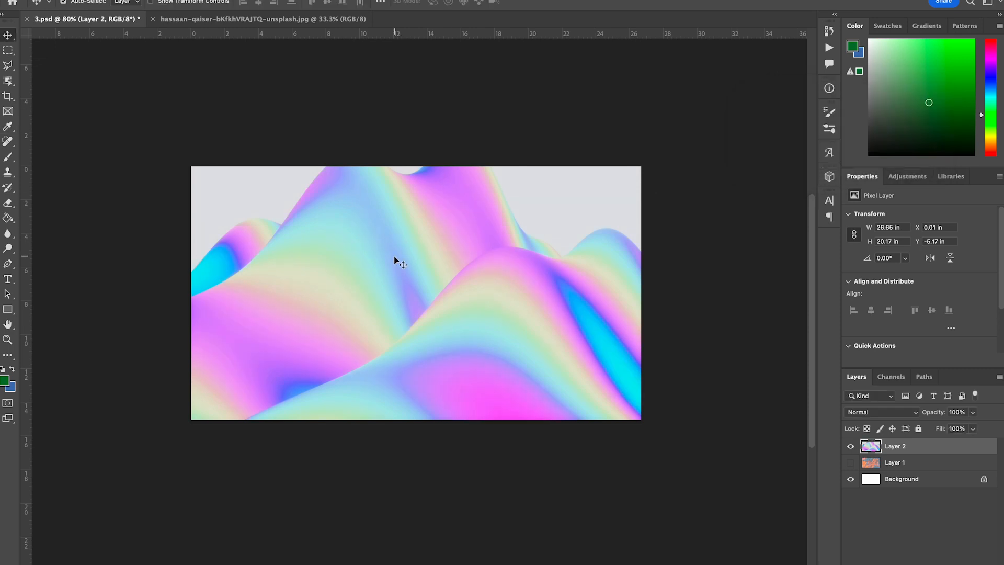
# Step: Open Liquify on the iridescent layer and swirl the hills into marbled waves with the Forward Warp brush at size 340
pyautogui.click(288, 0)
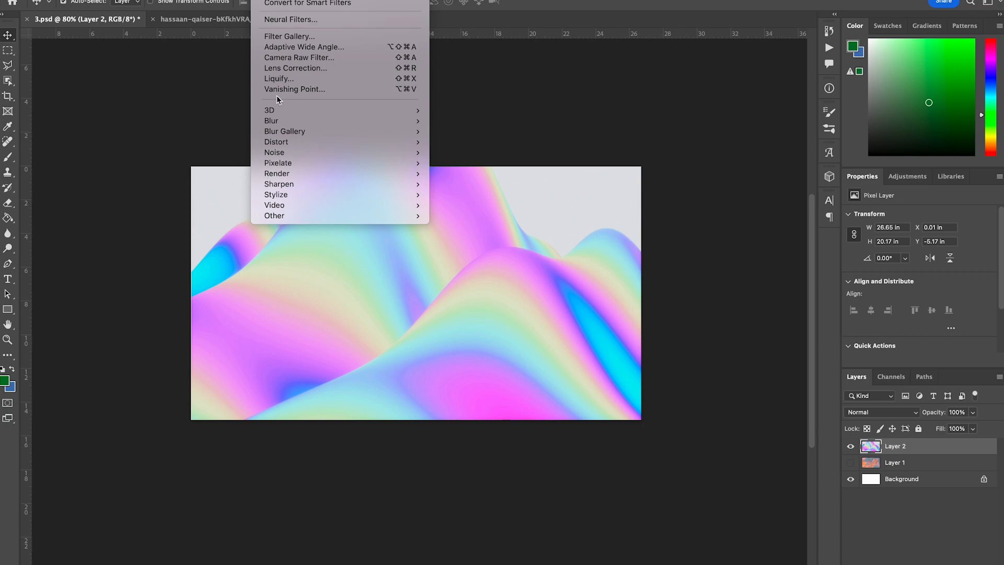
pyautogui.click(277, 79)
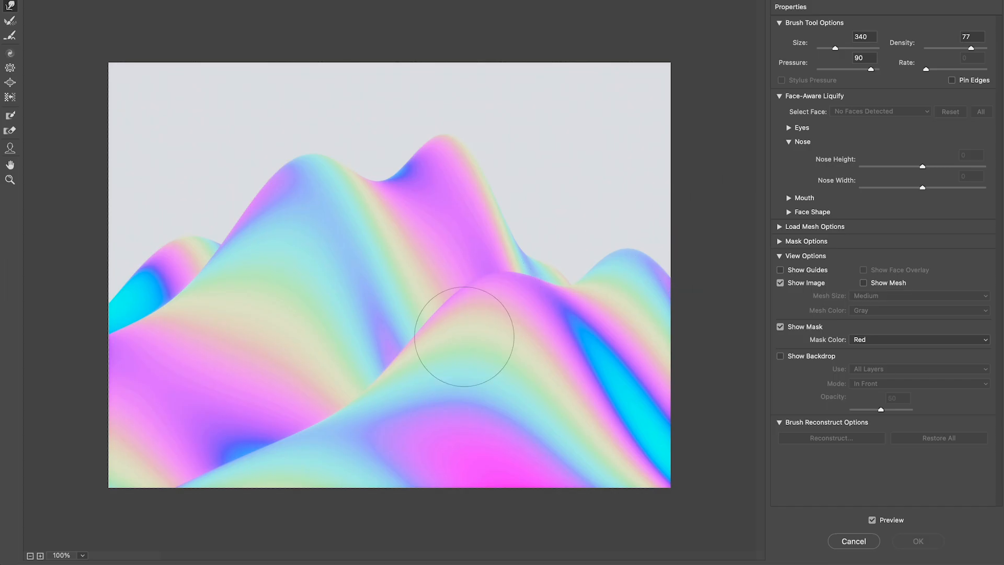
pyautogui.moveTo(528, 403)
pyautogui.mouseDown()
pyautogui.moveTo(510, 384)
pyautogui.moveTo(539, 245)
pyautogui.moveTo(570, 356)
pyautogui.moveTo(431, 208)
pyautogui.moveTo(428, 346)
pyautogui.mouseUp()
pyautogui.moveTo(597, 332)
pyautogui.mouseDown()
pyautogui.moveTo(594, 213)
pyautogui.moveTo(549, 332)
pyautogui.moveTo(549, 206)
pyautogui.moveTo(569, 343)
pyautogui.moveTo(672, 398)
pyautogui.moveTo(728, 369)
pyautogui.moveTo(782, 459)
pyautogui.moveTo(710, 456)
pyautogui.mouseUp()
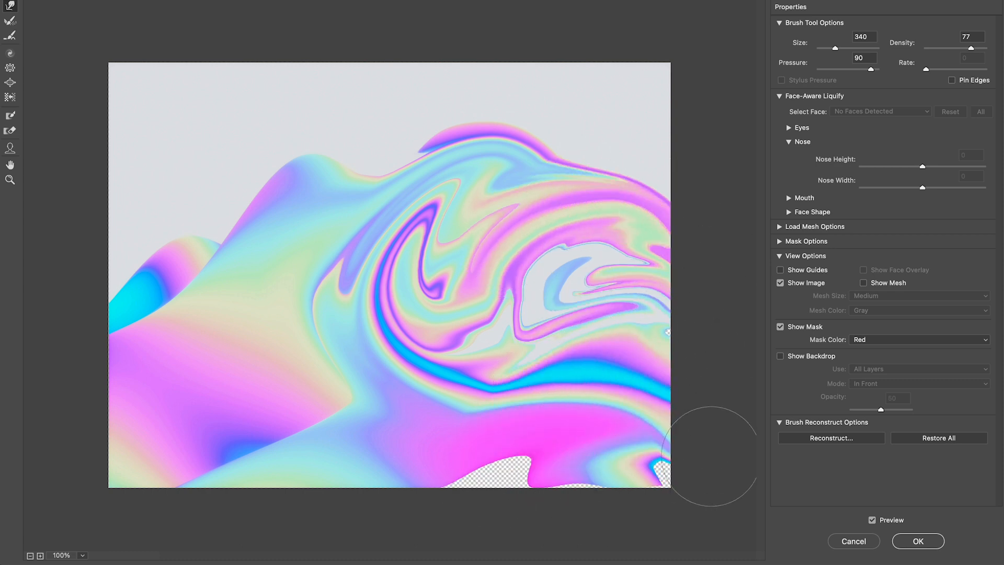
pyautogui.moveTo(488, 464)
pyautogui.mouseDown()
pyautogui.moveTo(488, 486)
pyautogui.moveTo(595, 479)
pyautogui.moveTo(587, 434)
pyautogui.moveTo(503, 511)
pyautogui.moveTo(520, 376)
pyautogui.moveTo(368, 500)
pyautogui.moveTo(492, 489)
pyautogui.moveTo(293, 508)
pyautogui.moveTo(377, 479)
pyautogui.moveTo(206, 435)
pyautogui.moveTo(207, 418)
pyautogui.moveTo(357, 558)
pyautogui.moveTo(207, 401)
pyautogui.moveTo(267, 431)
pyautogui.moveTo(171, 434)
pyautogui.moveTo(230, 500)
pyautogui.moveTo(360, 375)
pyautogui.moveTo(172, 420)
pyautogui.moveTo(157, 445)
pyautogui.moveTo(275, 358)
pyautogui.moveTo(77, 395)
pyautogui.moveTo(291, 380)
pyautogui.moveTo(196, 361)
pyautogui.moveTo(103, 415)
pyautogui.moveTo(184, 501)
pyautogui.moveTo(122, 432)
pyautogui.mouseUp()
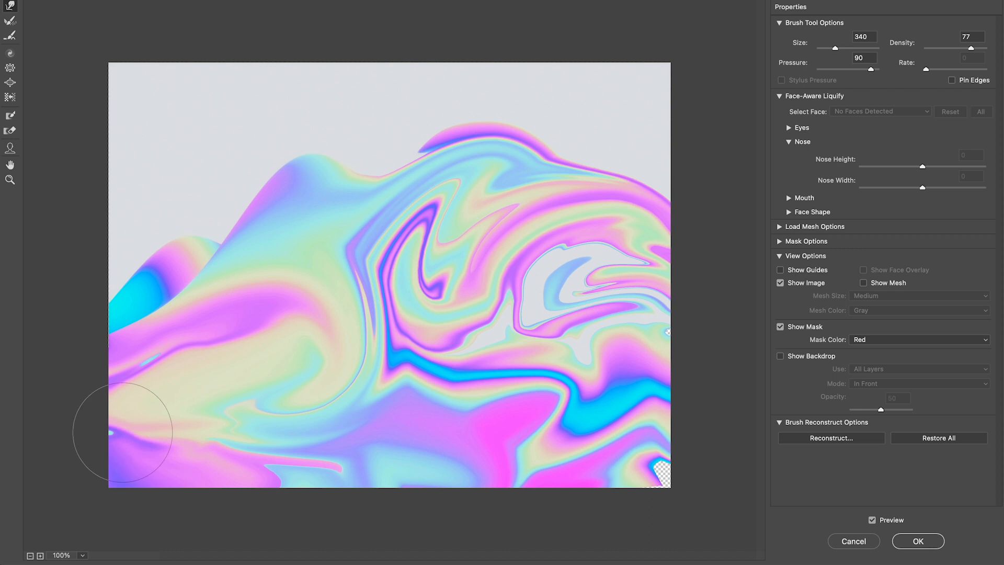
# Step: Keep warping the left side and top edge until the canvas is filled with liquid swirls, then apply the Liquify filter
pyautogui.moveTo(160, 286)
pyautogui.mouseDown()
pyautogui.moveTo(105, 273)
pyautogui.moveTo(329, 347)
pyautogui.moveTo(331, 174)
pyautogui.moveTo(409, 196)
pyautogui.moveTo(193, 197)
pyautogui.moveTo(3, 220)
pyautogui.mouseUp()
pyautogui.moveTo(247, 241)
pyautogui.mouseDown()
pyautogui.moveTo(293, 166)
pyautogui.moveTo(127, 184)
pyautogui.moveTo(217, 172)
pyautogui.moveTo(150, 137)
pyautogui.moveTo(131, 199)
pyautogui.moveTo(69, 239)
pyautogui.mouseUp()
pyautogui.moveTo(547, 252)
pyautogui.mouseDown()
pyautogui.moveTo(519, 313)
pyautogui.moveTo(642, 296)
pyautogui.moveTo(665, 366)
pyautogui.moveTo(629, 472)
pyautogui.moveTo(677, 499)
pyautogui.mouseUp()
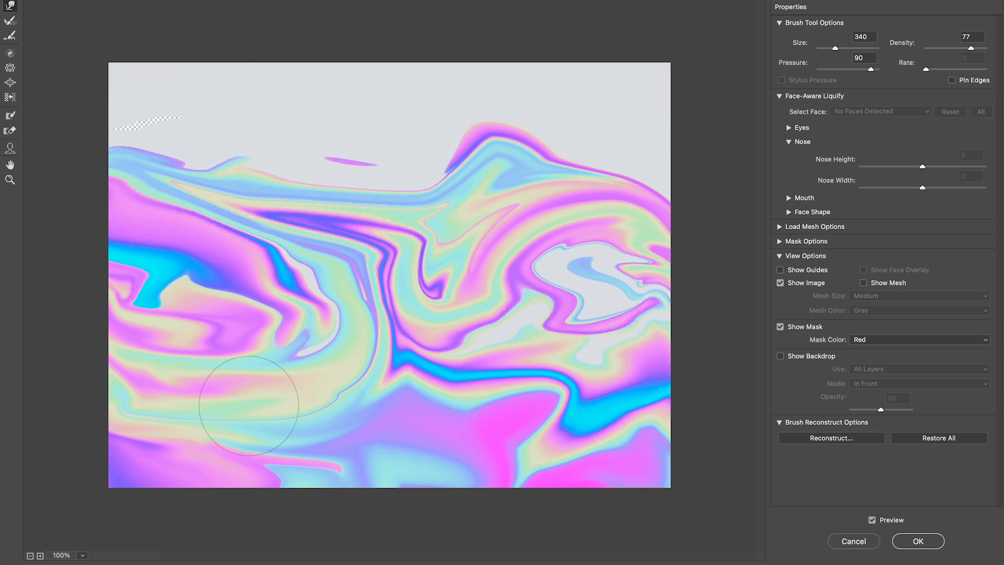
pyautogui.moveTo(392, 141)
pyautogui.mouseDown()
pyautogui.moveTo(287, 141)
pyautogui.moveTo(239, 112)
pyautogui.moveTo(156, 142)
pyautogui.moveTo(102, 136)
pyautogui.mouseUp()
pyautogui.moveTo(494, 223)
pyautogui.mouseDown()
pyautogui.moveTo(639, 157)
pyautogui.moveTo(649, 202)
pyautogui.moveTo(643, 156)
pyautogui.mouseUp()
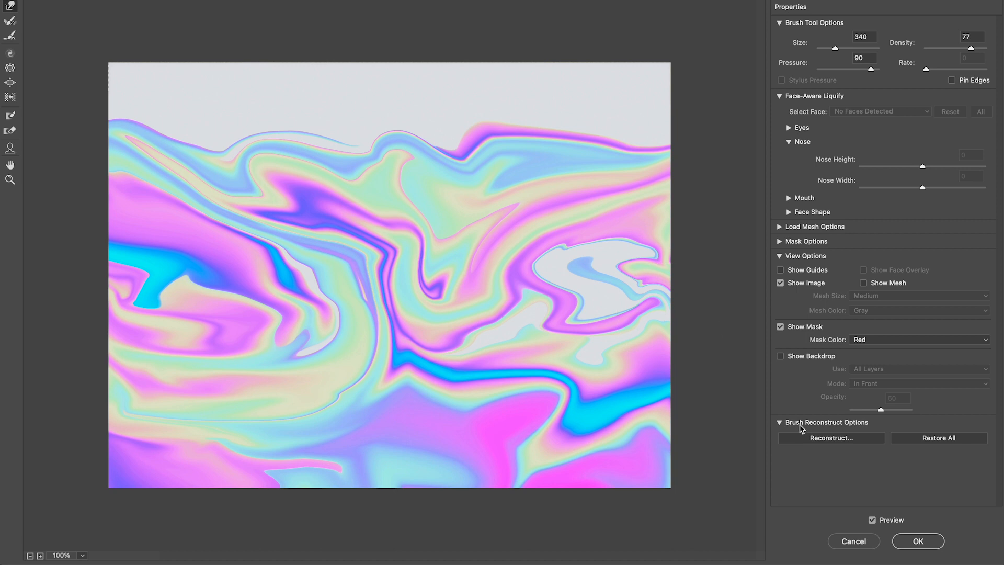
pyautogui.moveTo(578, 289)
pyautogui.mouseDown()
pyautogui.moveTo(567, 281)
pyautogui.moveTo(602, 336)
pyautogui.moveTo(690, 298)
pyautogui.moveTo(685, 209)
pyautogui.moveTo(768, 224)
pyautogui.moveTo(704, 227)
pyautogui.mouseUp()
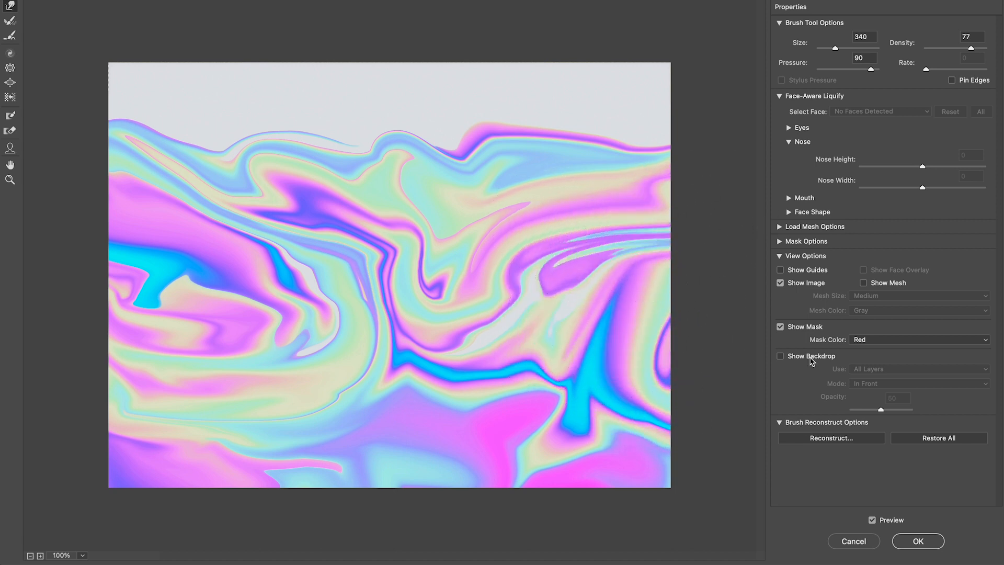
pyautogui.click(930, 542)
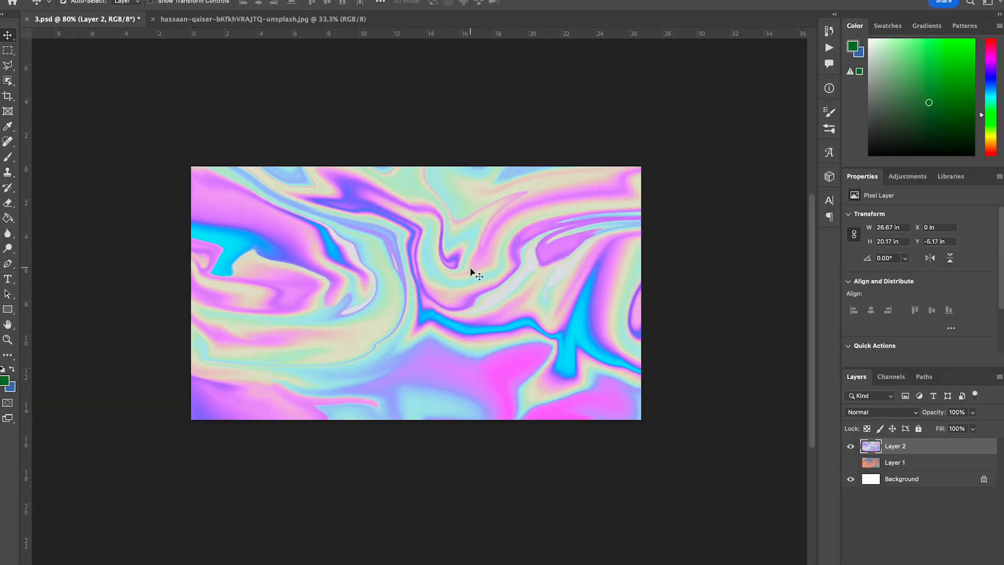